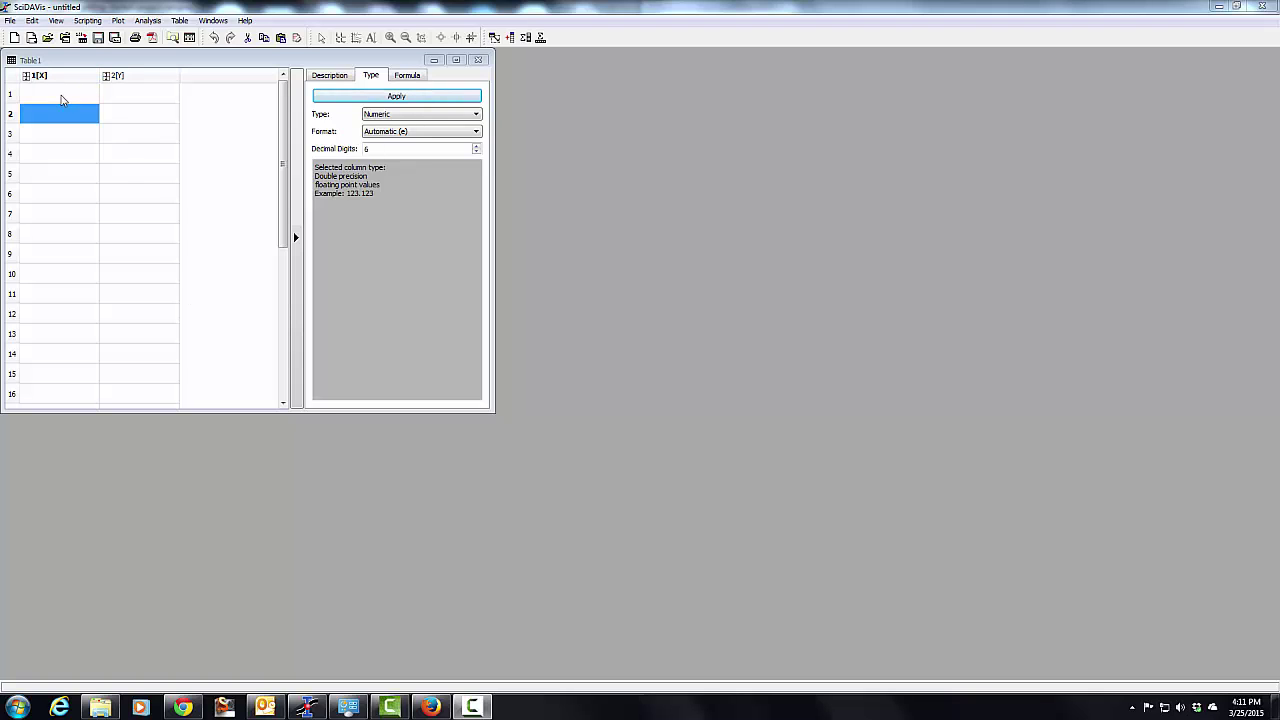
Step: Select rows in both columns of Table1
drag(64, 96, 155, 385)
click(155, 381)
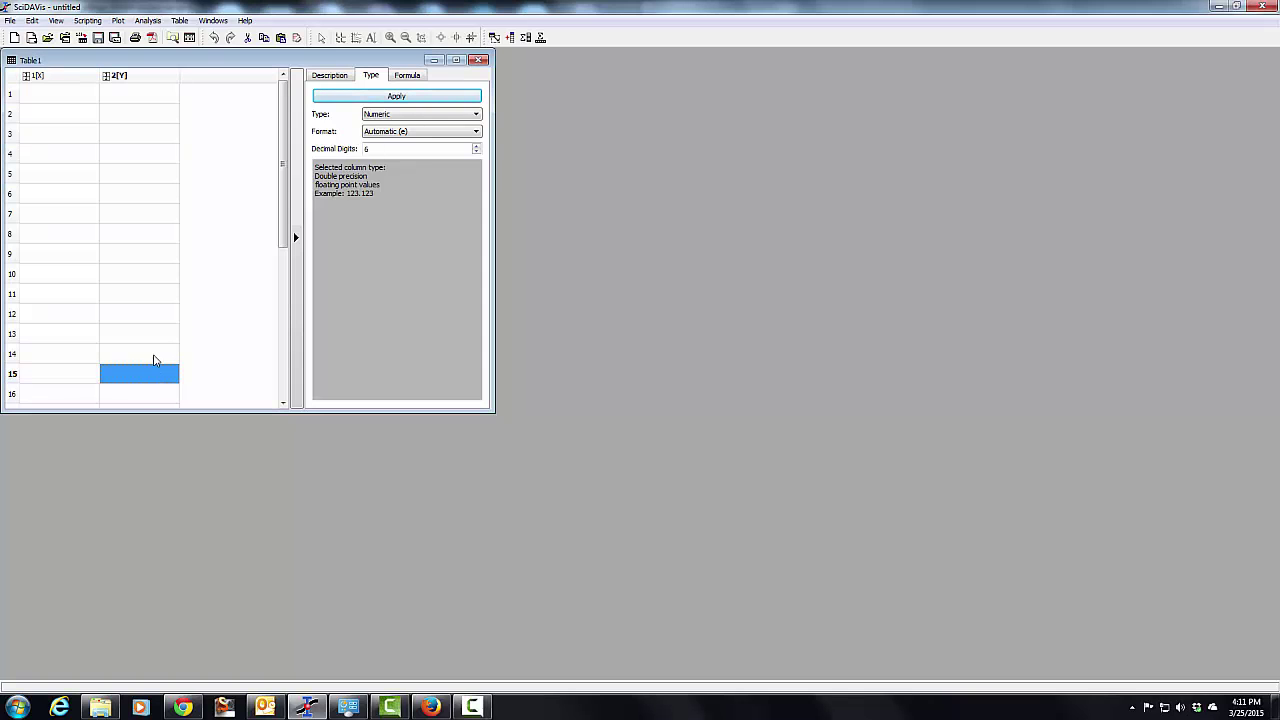
drag(145, 312, 45, 96)
click(49, 114)
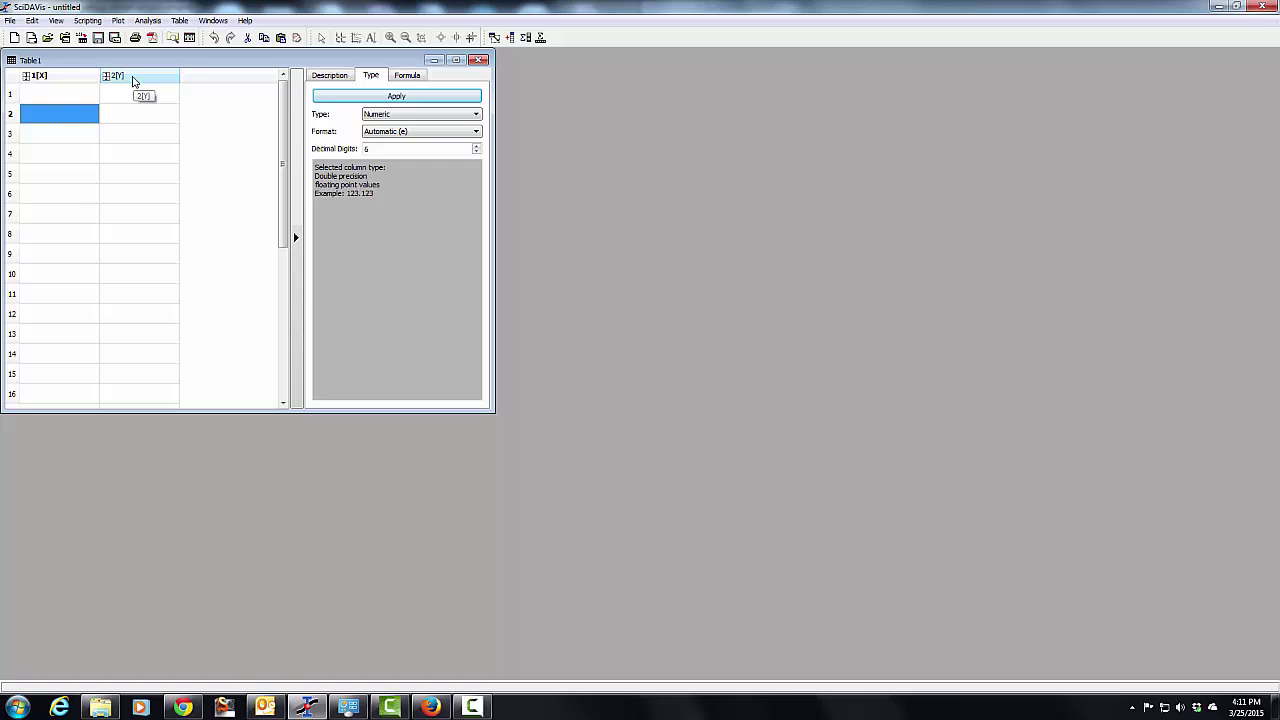
Step: Create a function plot of 608900*x^-0.195 from x = 1000 to 1000000, placed beside the table
click(12, 25)
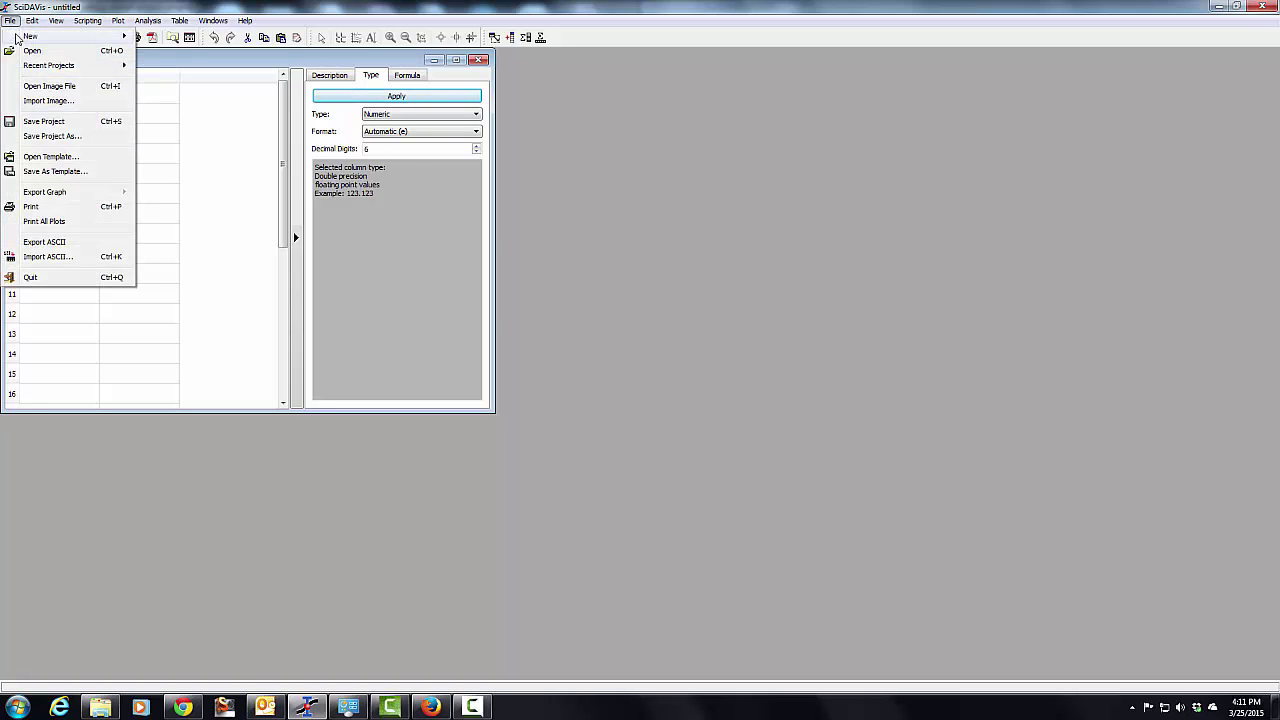
mouse_move(90, 36)
click(196, 112)
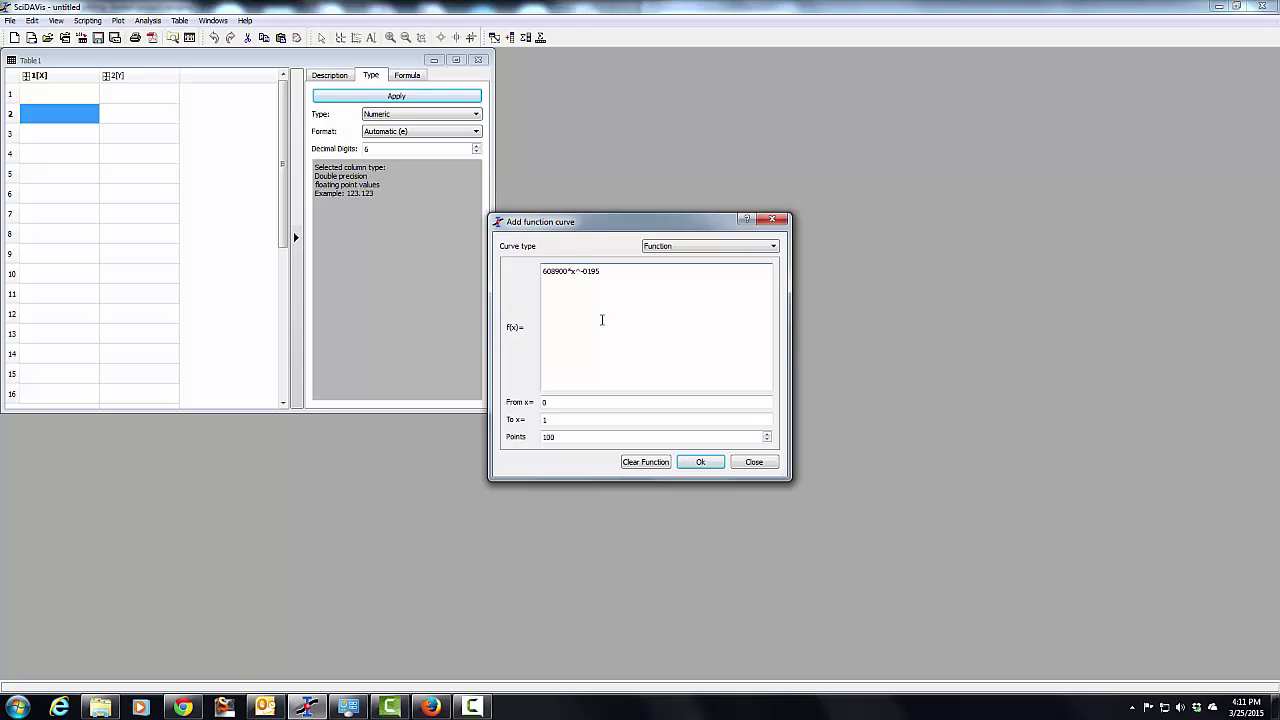
drag(571, 401, 350, 397)
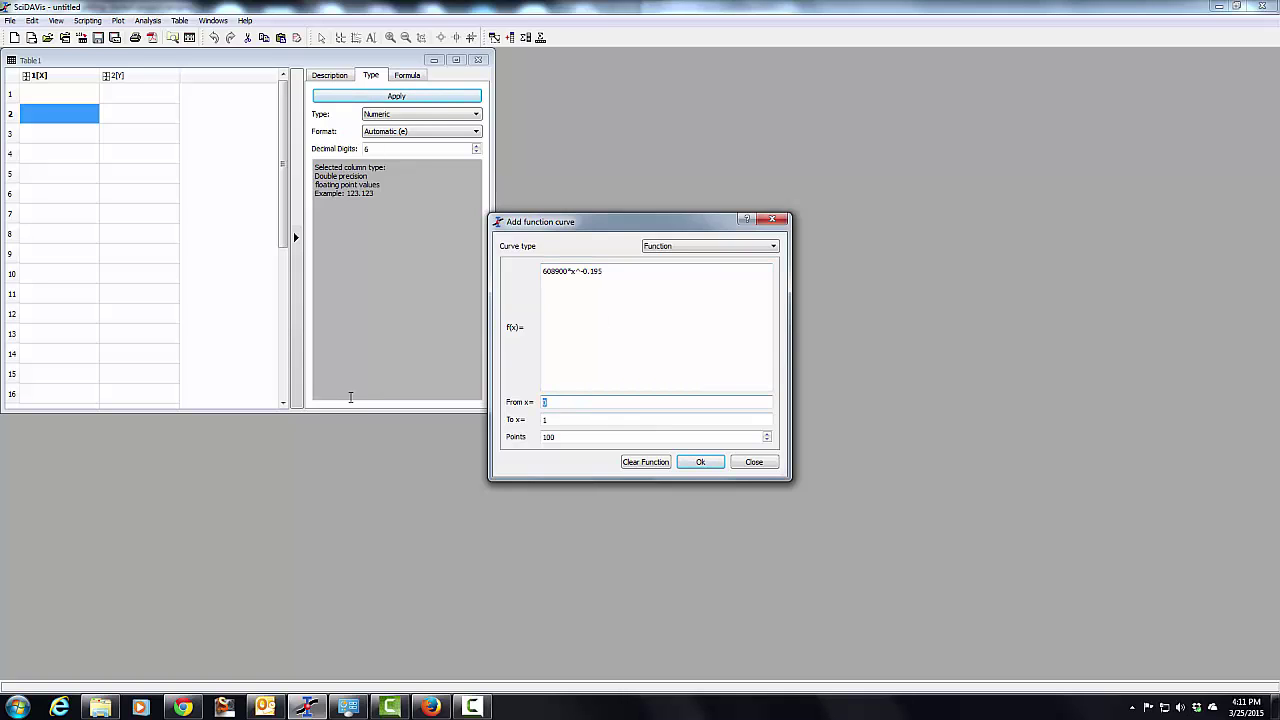
text(1000)
click(562, 419)
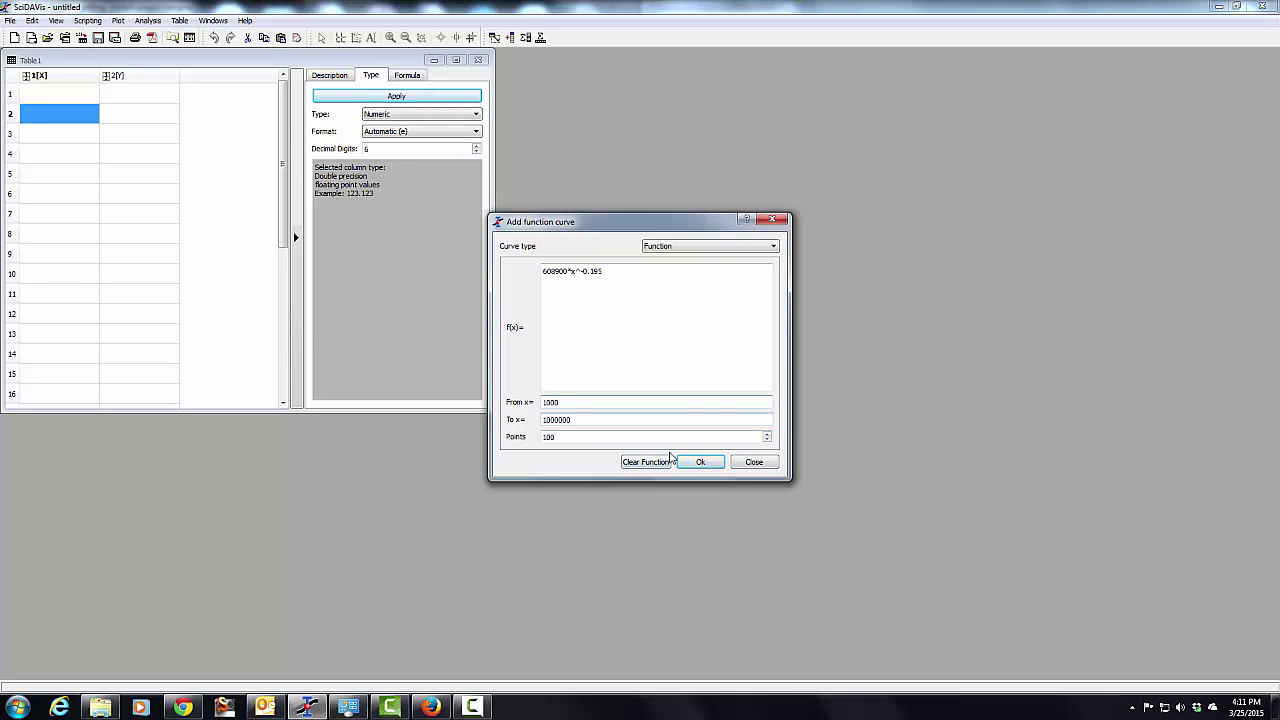
click(700, 462)
drag(215, 68, 769, 144)
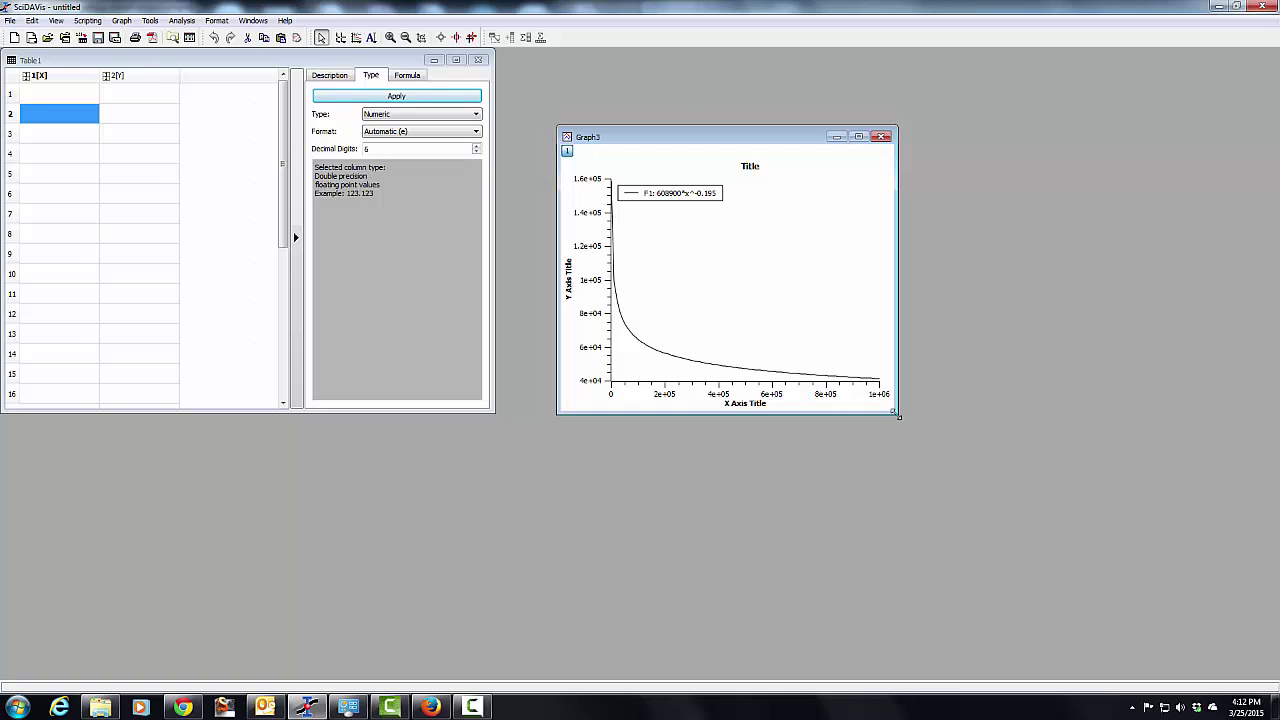
Step: Enlarge the graph window and delete the graph's Title
drag(898, 418, 1045, 466)
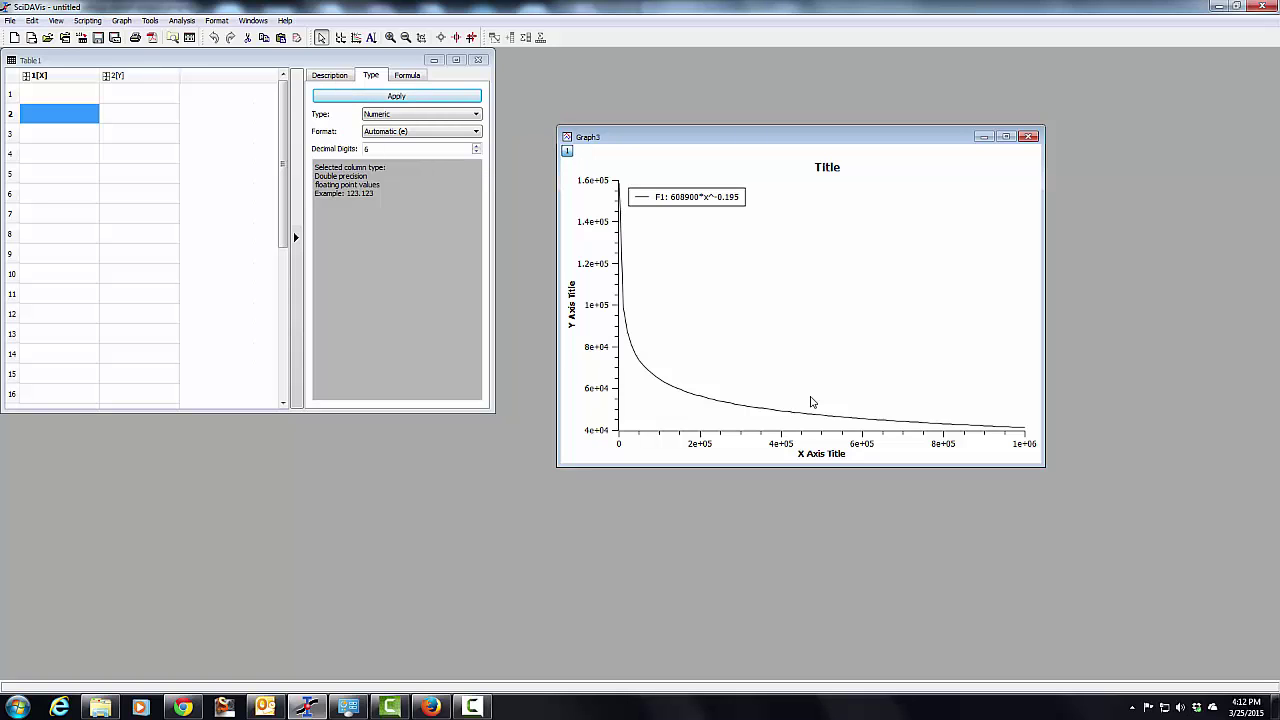
right_click(829, 174)
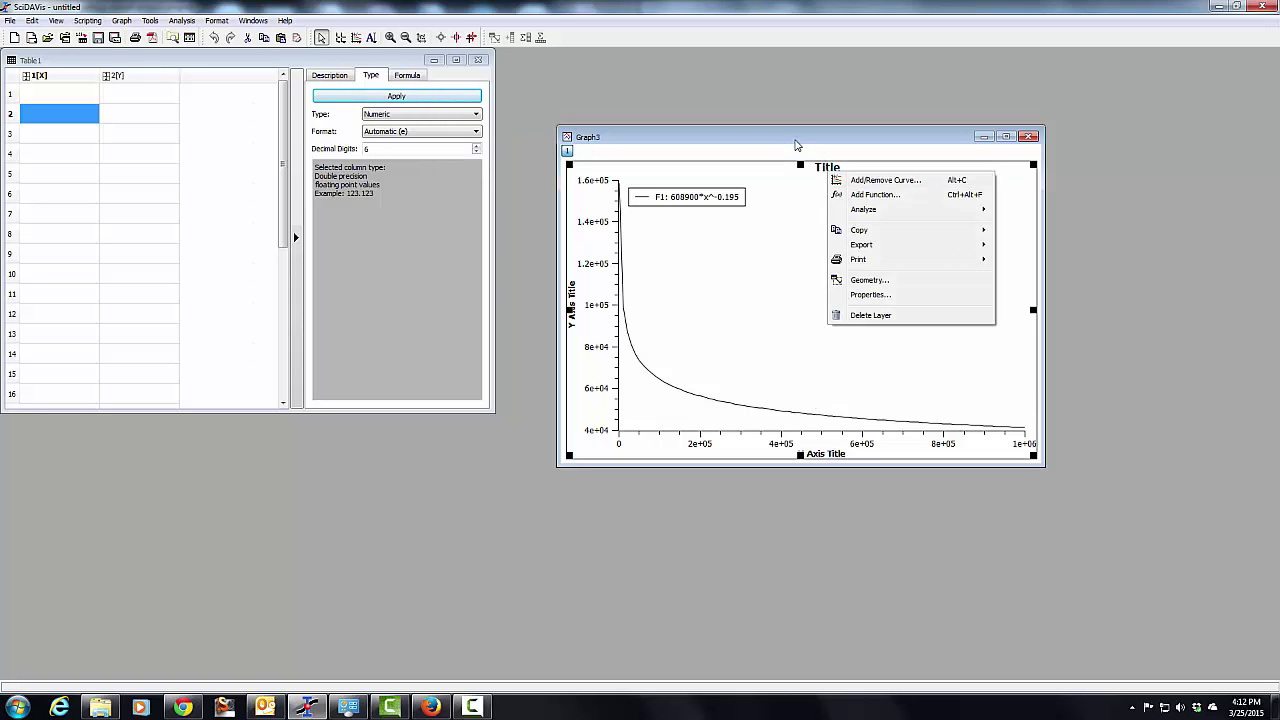
click(797, 148)
click(826, 167)
right_click(828, 168)
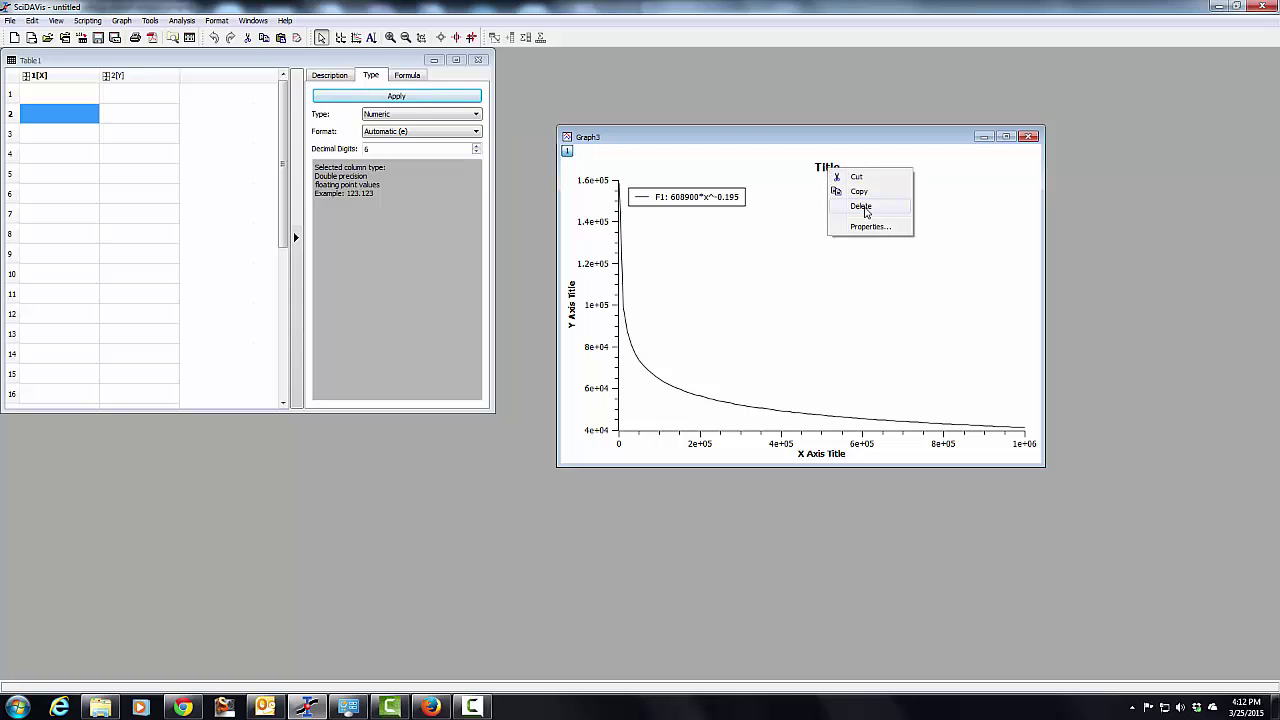
click(862, 207)
Step: Move the legend box to the plot's upper right
click(668, 198)
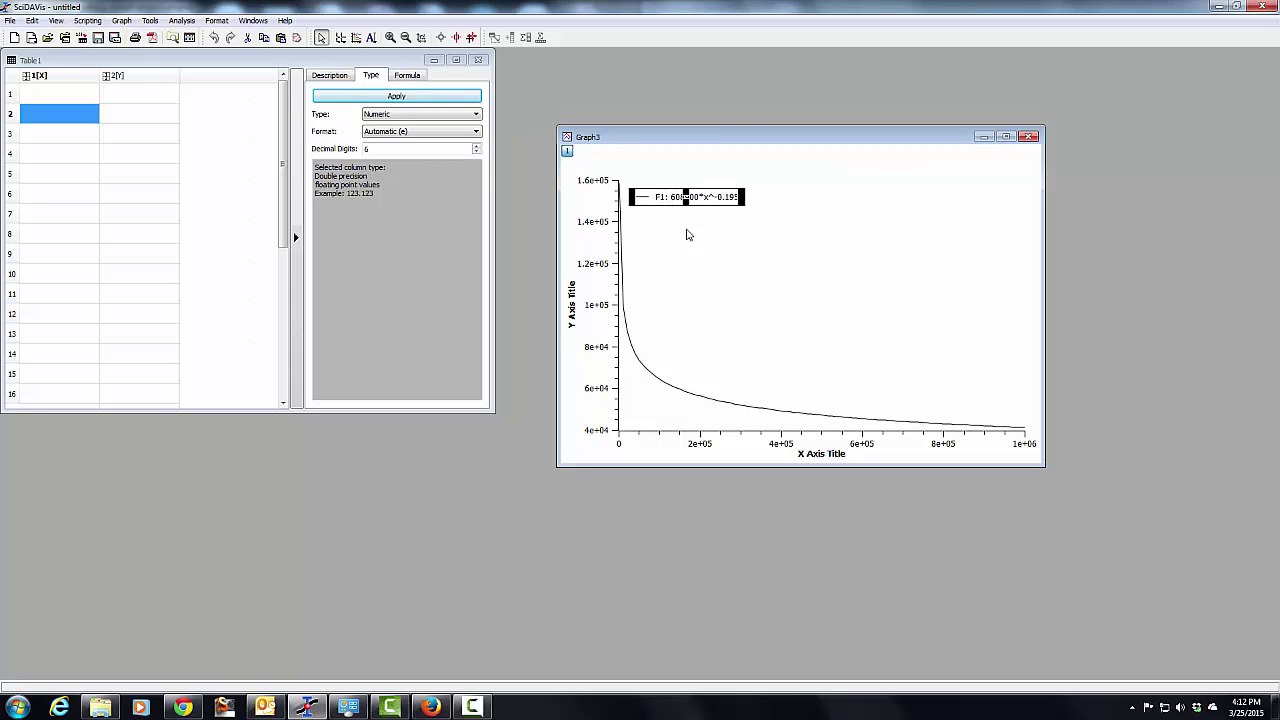
drag(656, 196, 914, 202)
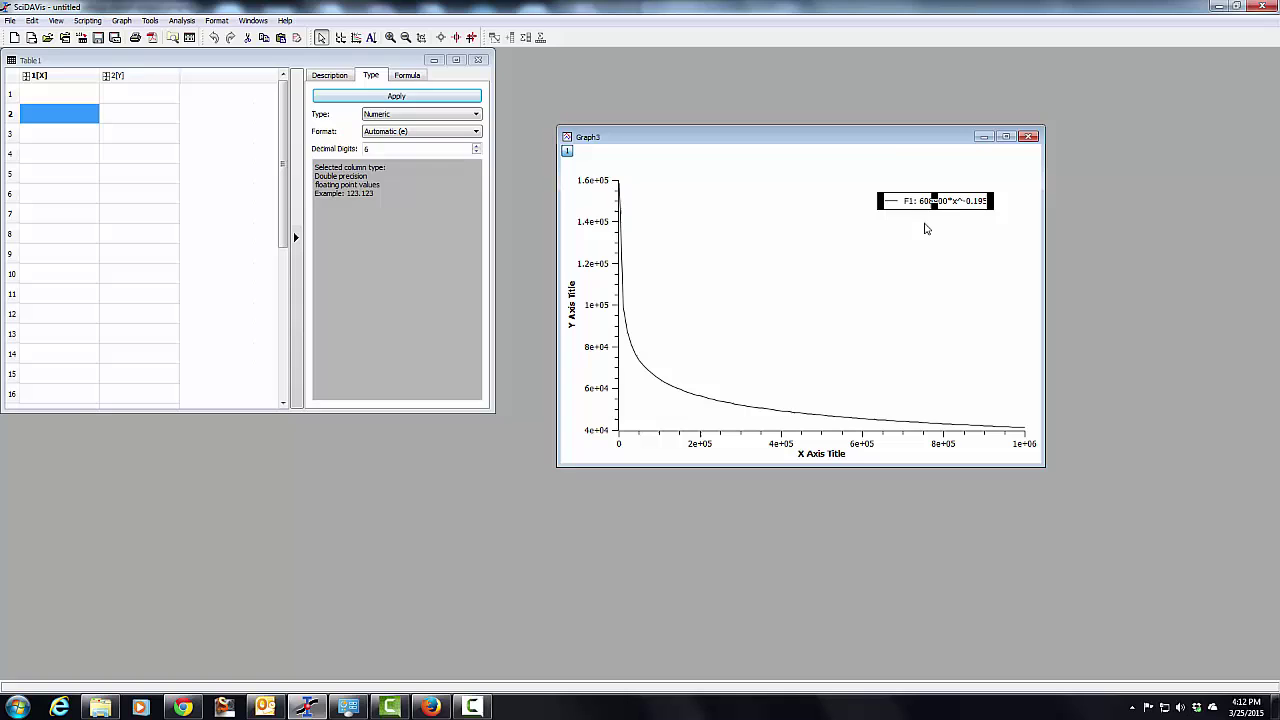
click(910, 183)
click(937, 201)
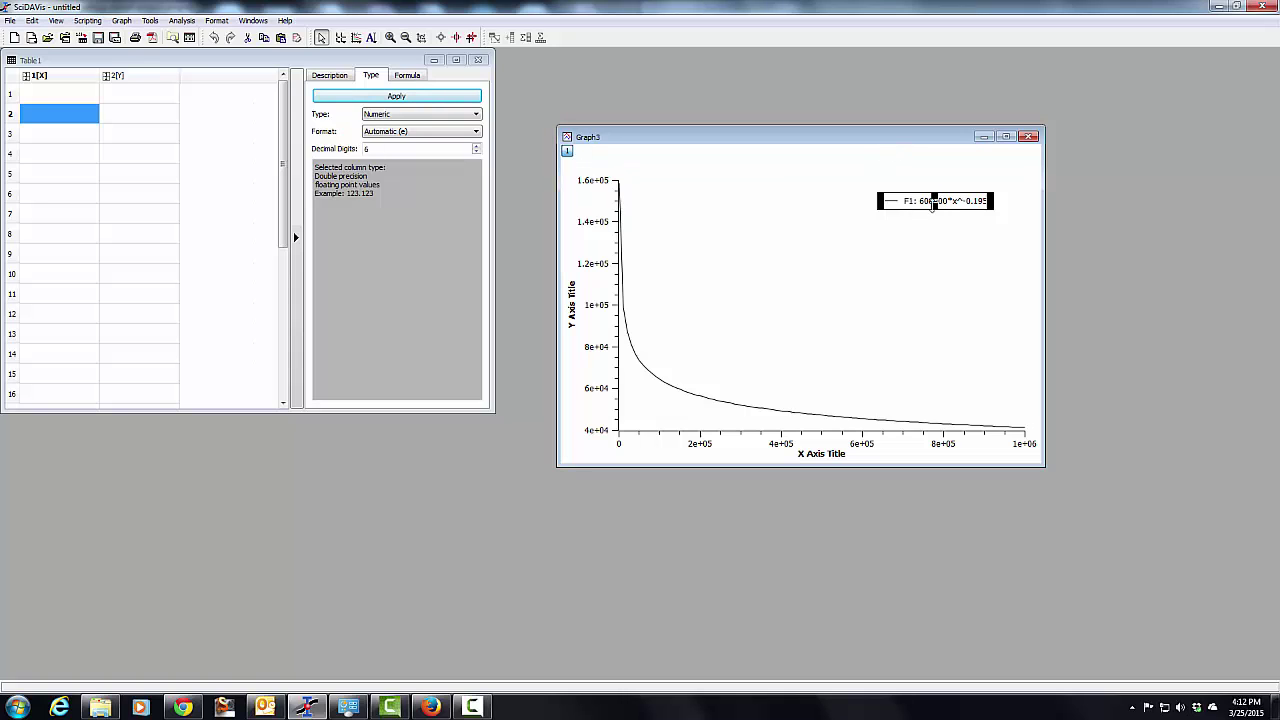
click(918, 289)
Step: Open the axis scale settings and review the bottom, left, top and right axes
double_click(593, 225)
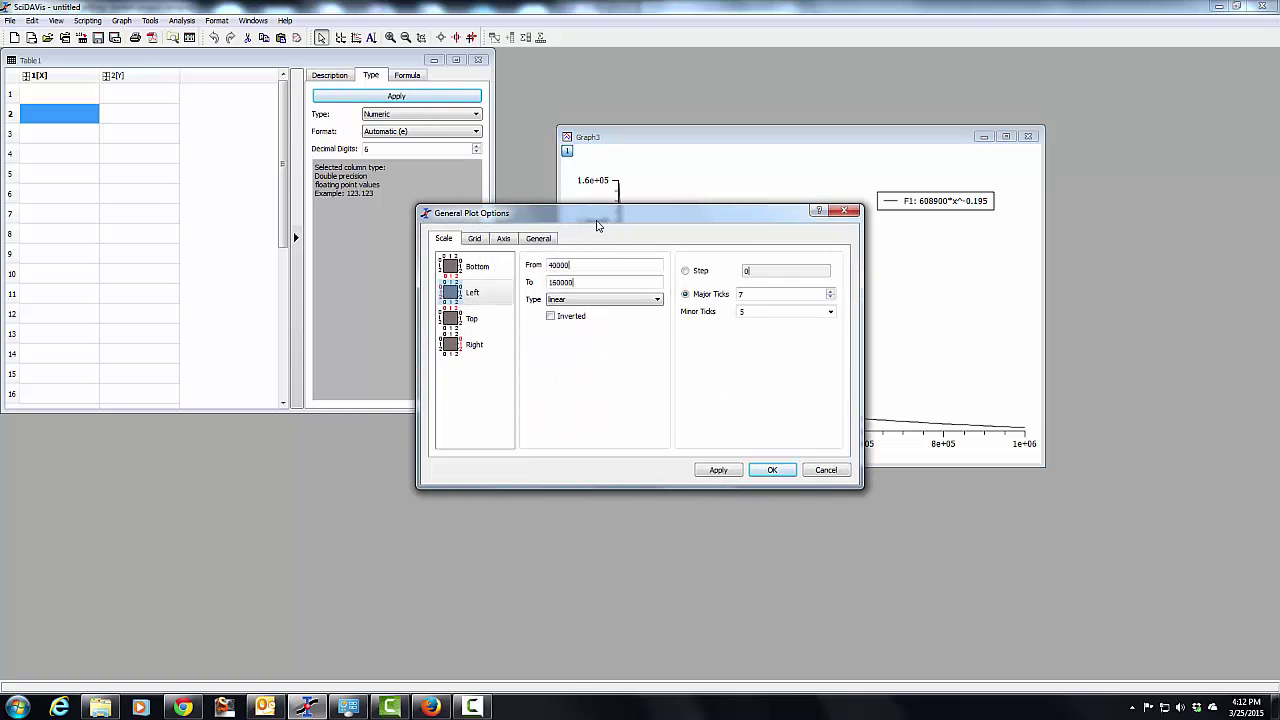
drag(600, 220, 243, 216)
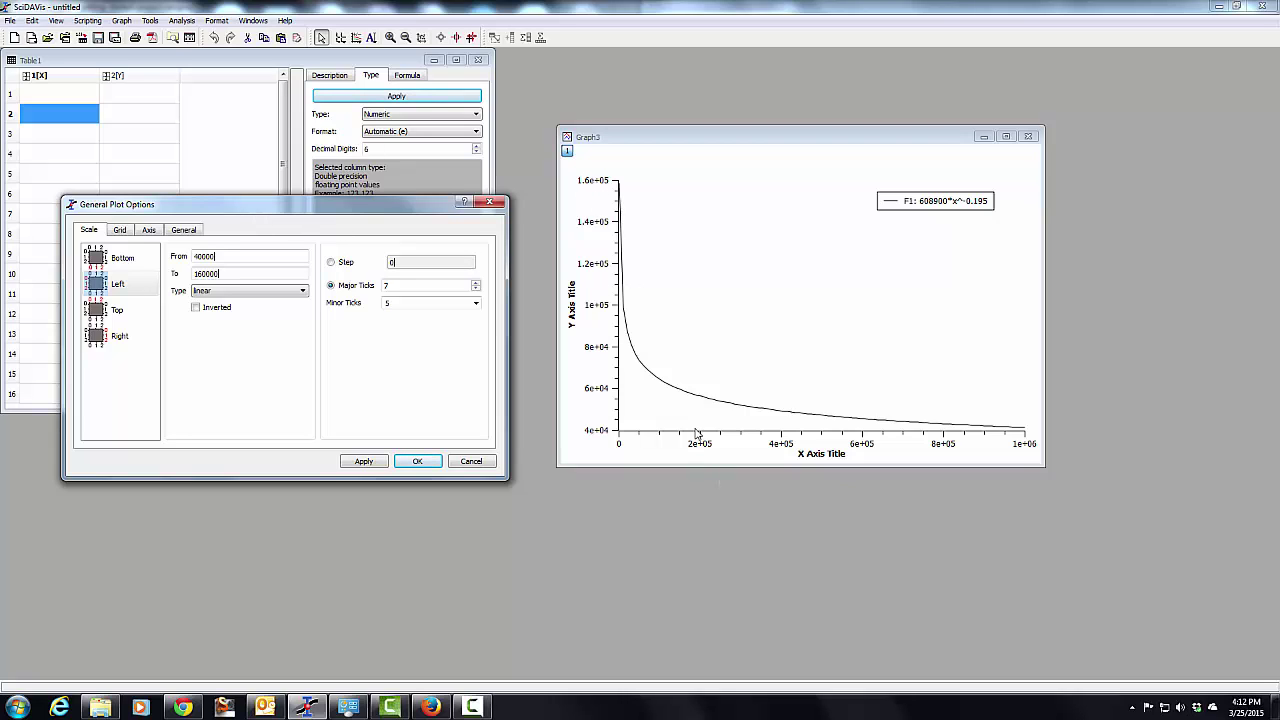
click(120, 258)
click(118, 284)
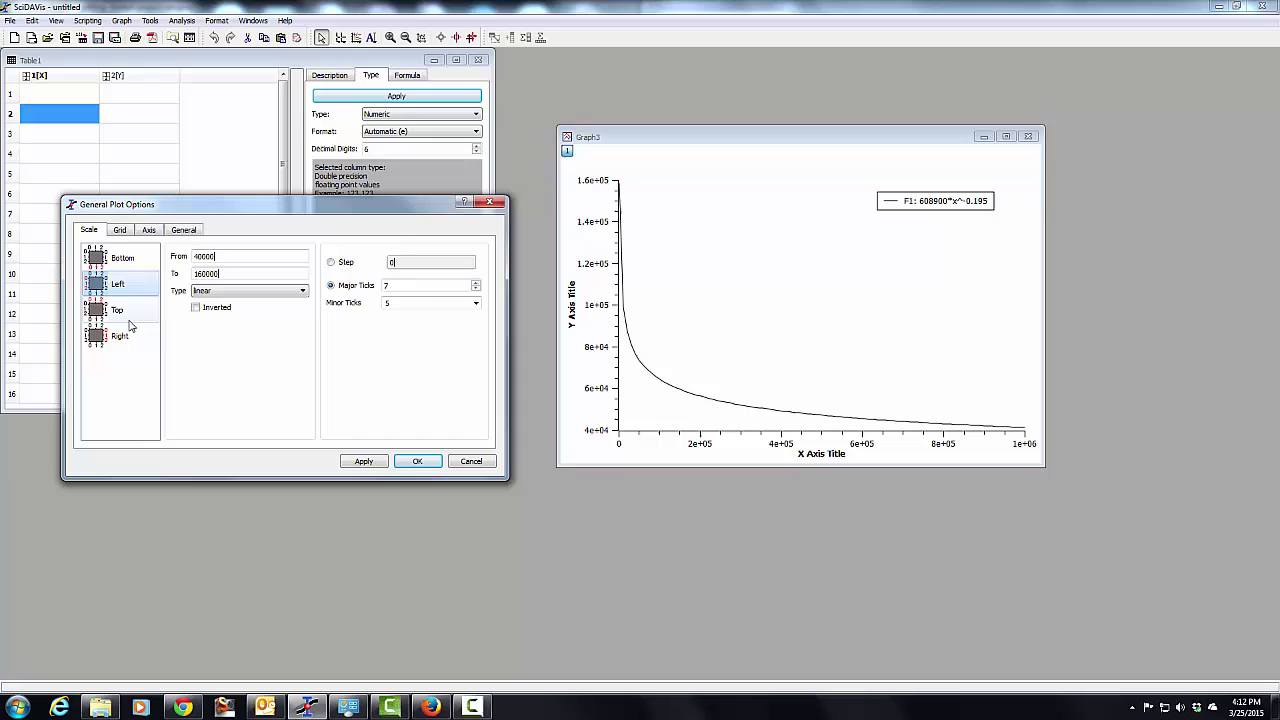
click(117, 310)
click(119, 336)
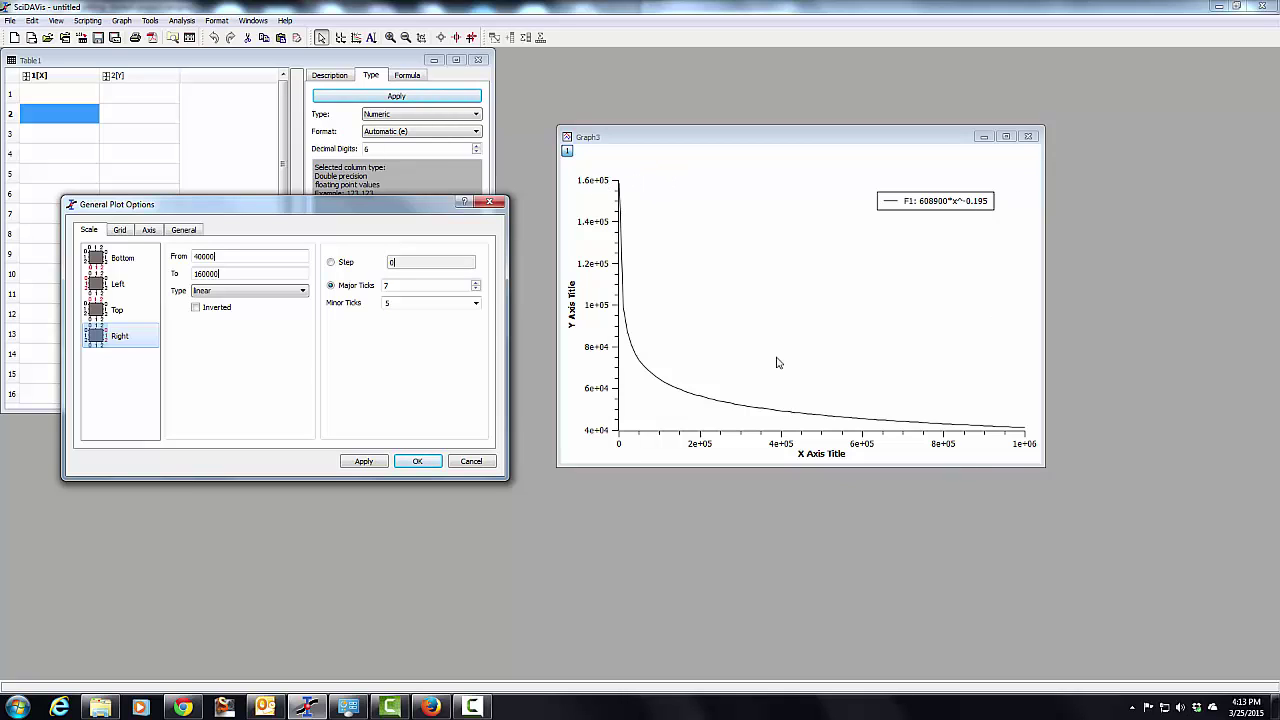
click(128, 311)
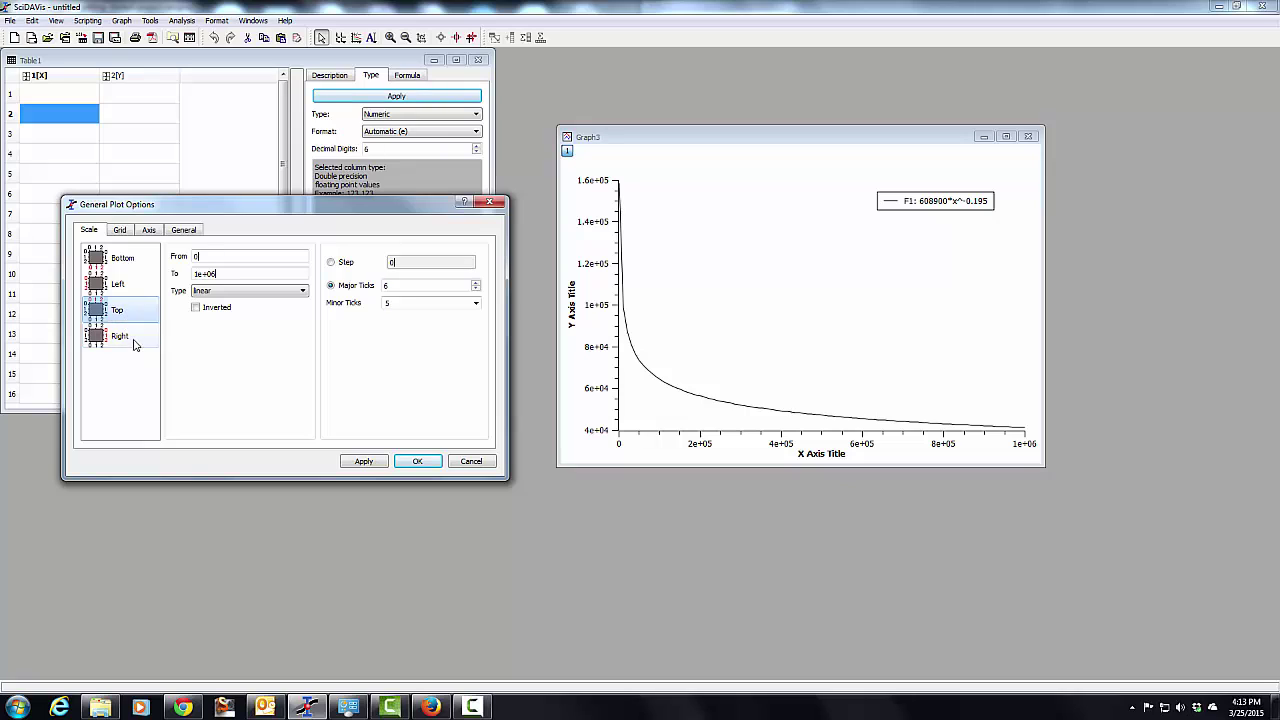
click(120, 337)
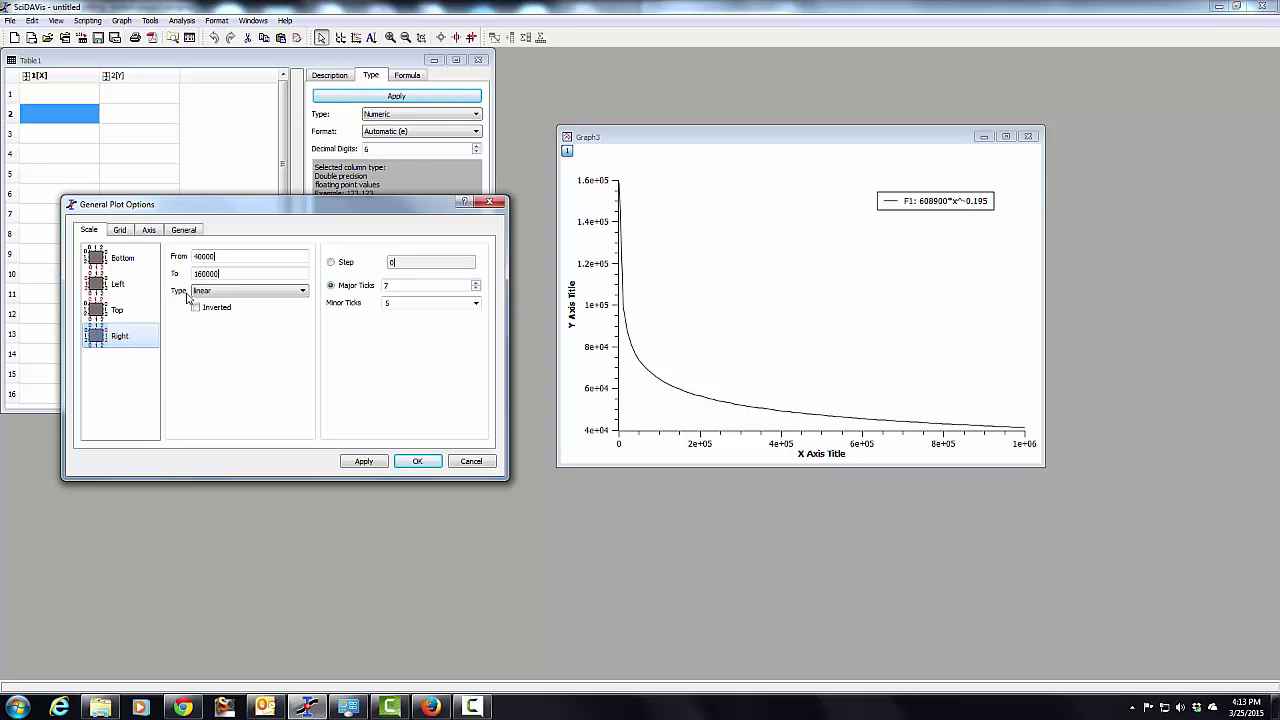
Step: Make the bottom axis logarithmic with a range of 1,000 to 1e+07
click(128, 260)
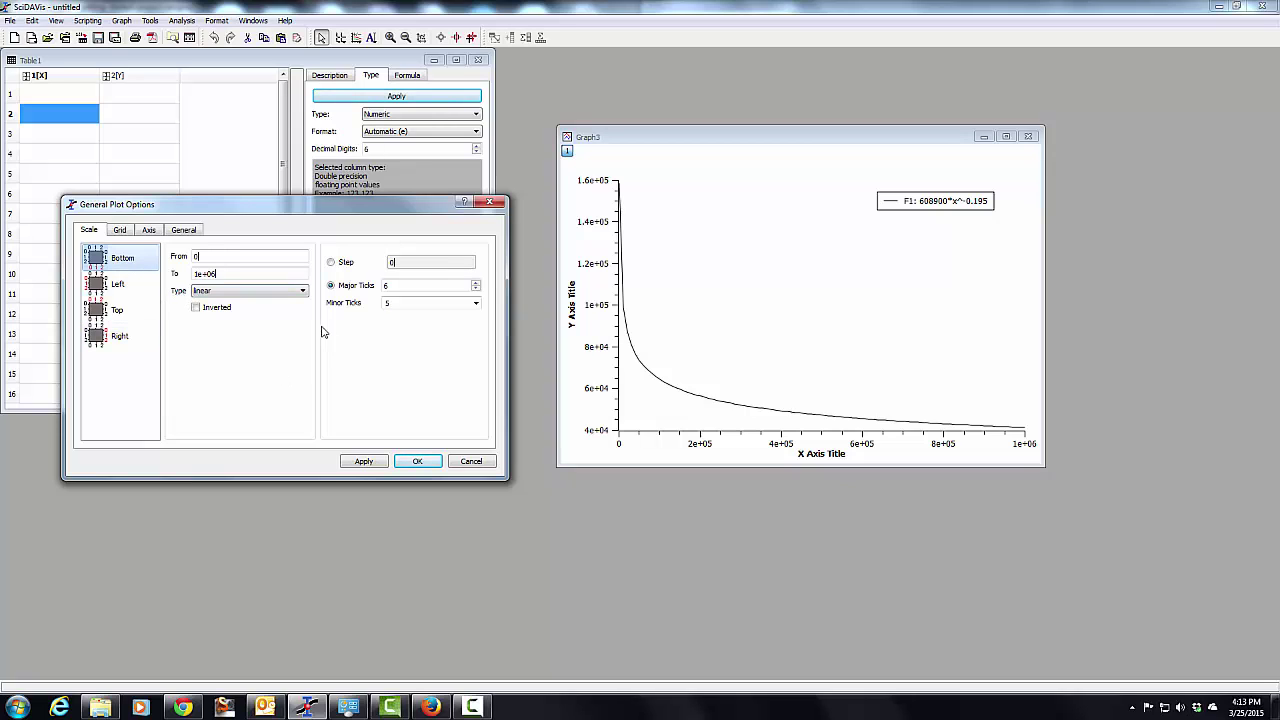
click(228, 296)
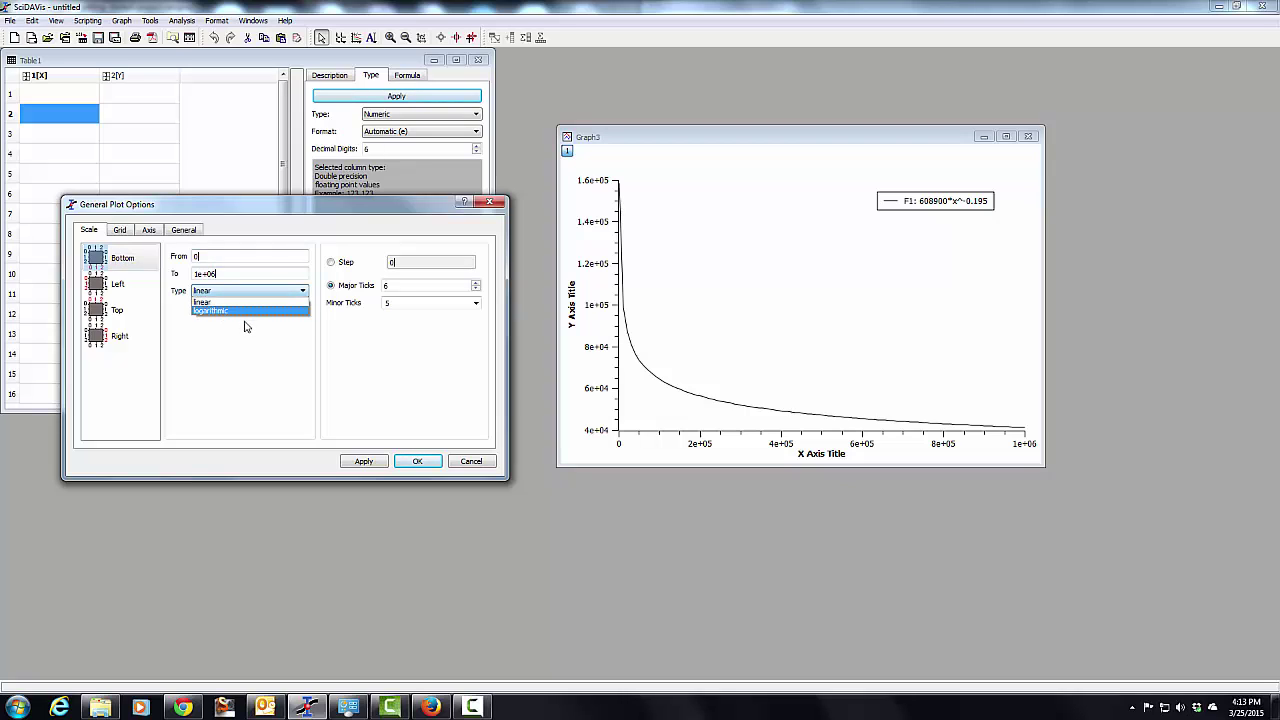
click(232, 311)
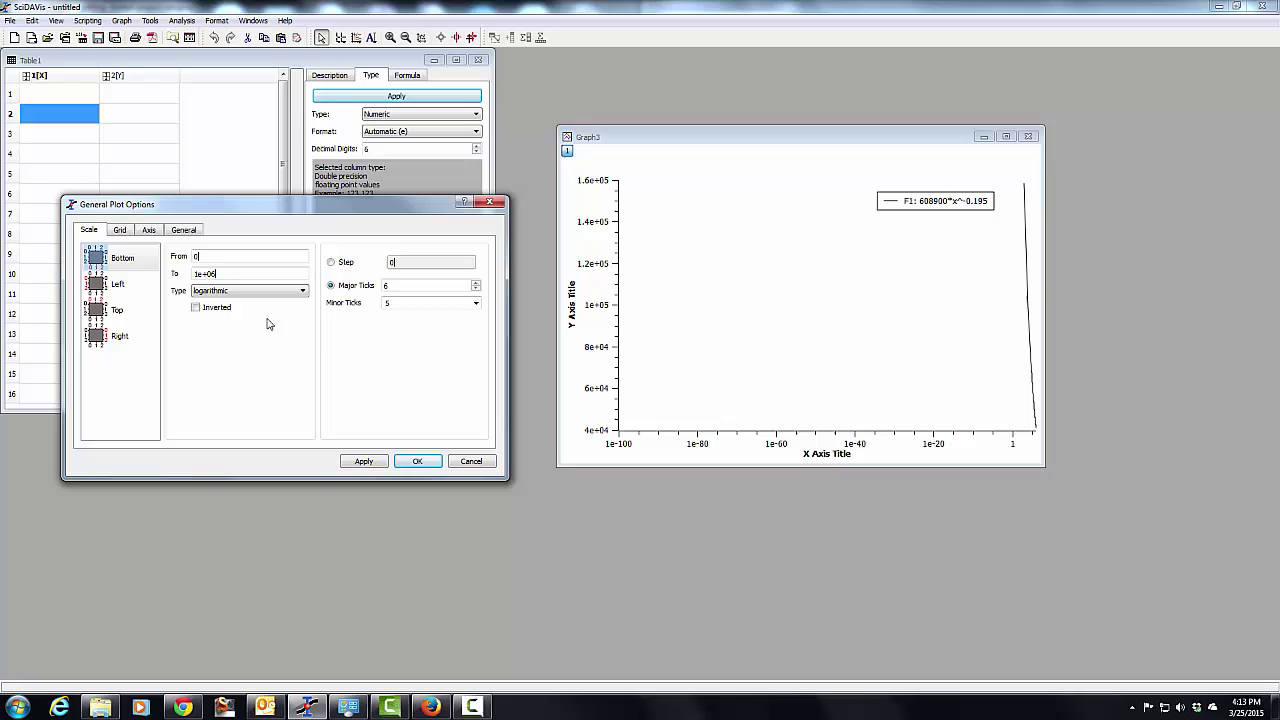
double_click(200, 256)
click(214, 273)
click(362, 463)
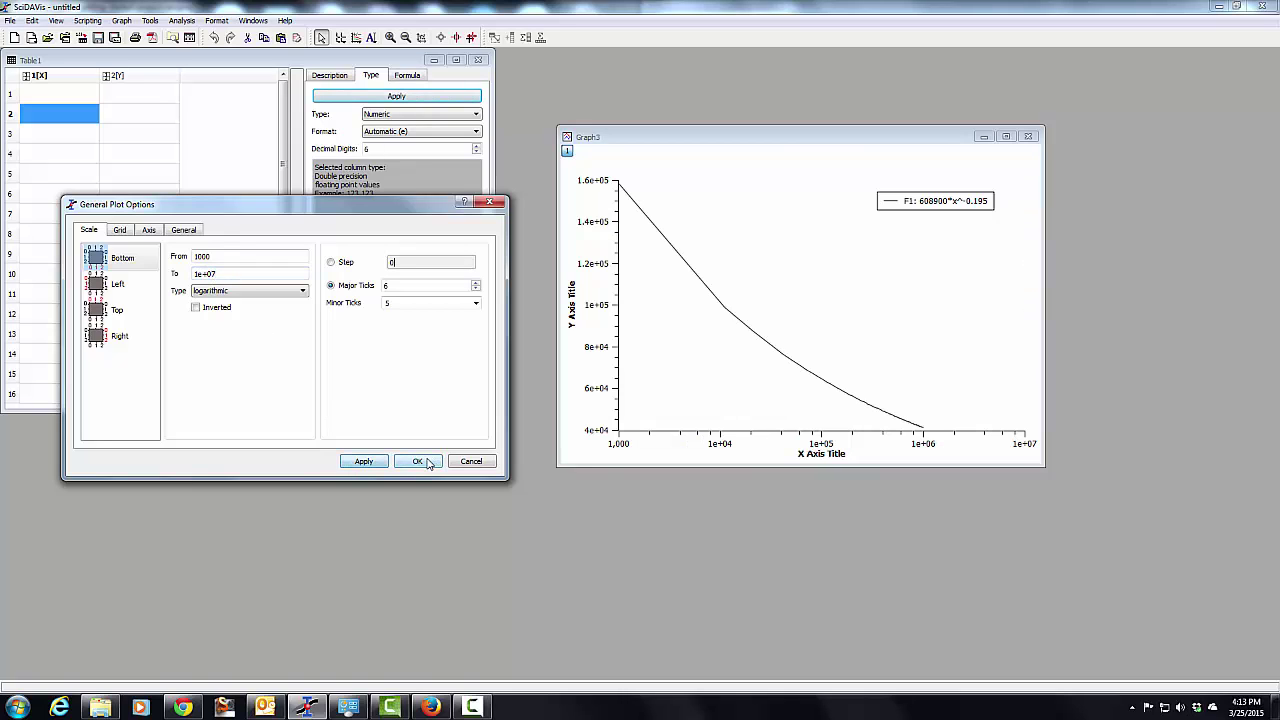
Step: Make the left axis logarithmic with a lower limit of 20000
click(127, 290)
click(215, 291)
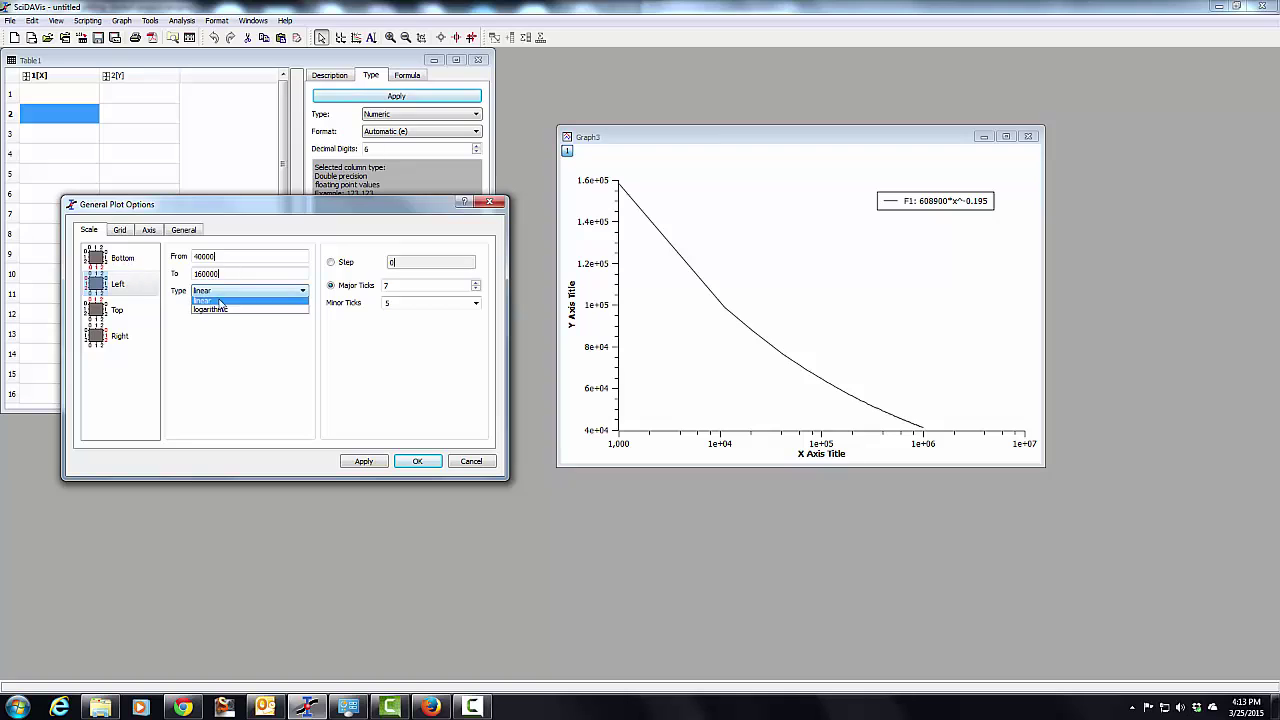
click(222, 311)
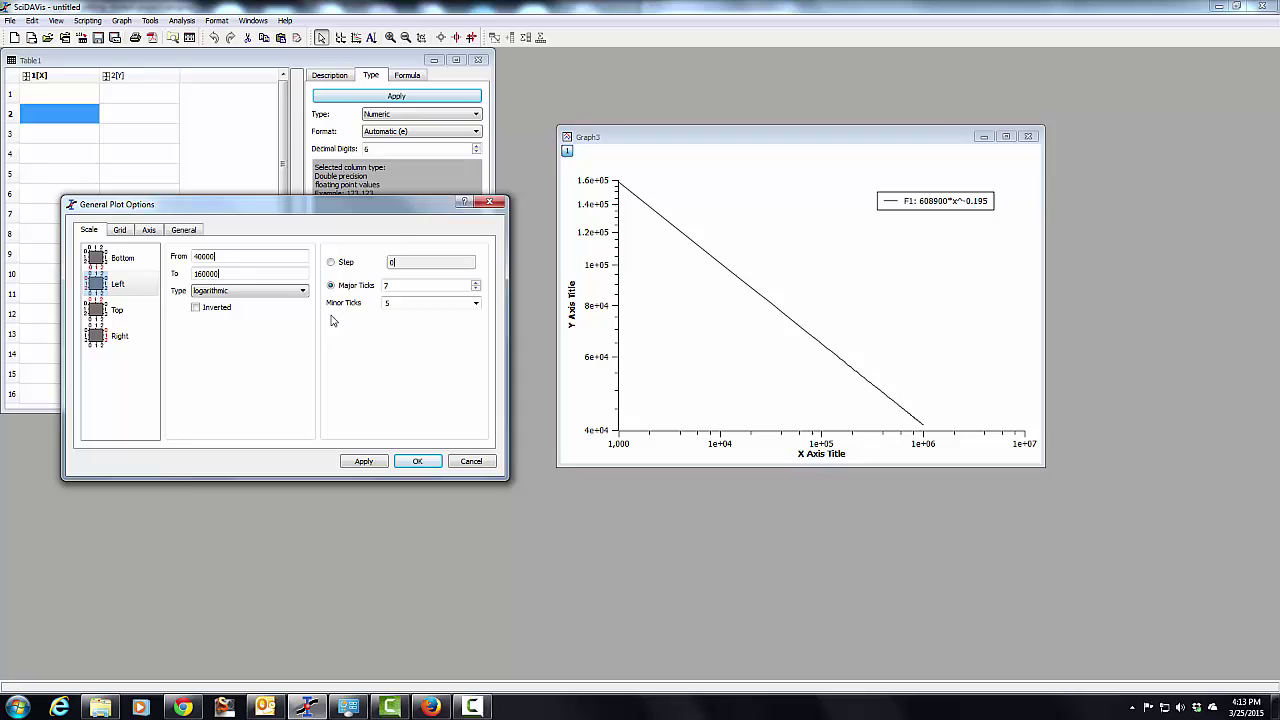
double_click(238, 259)
text(2)
click(375, 463)
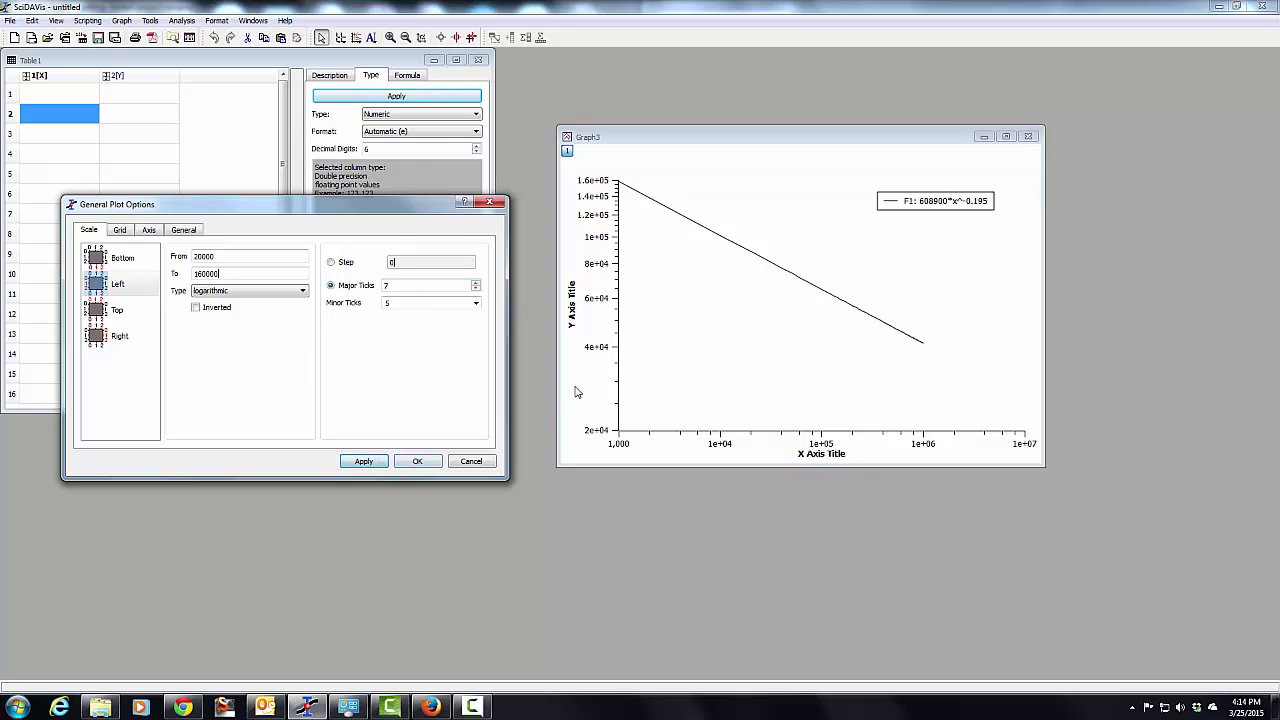
click(418, 462)
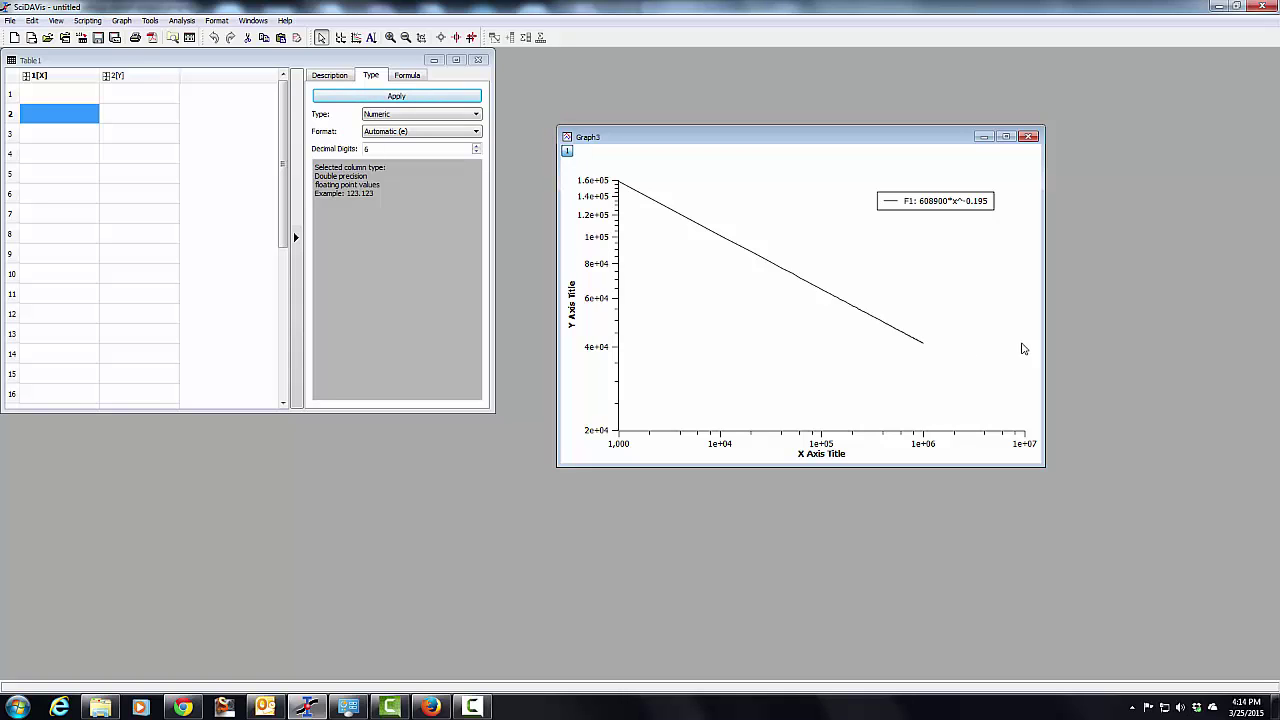
Step: Add the constant function 41000 from x = 1e+06 to 1e+07 with 2 points
right_click(888, 267)
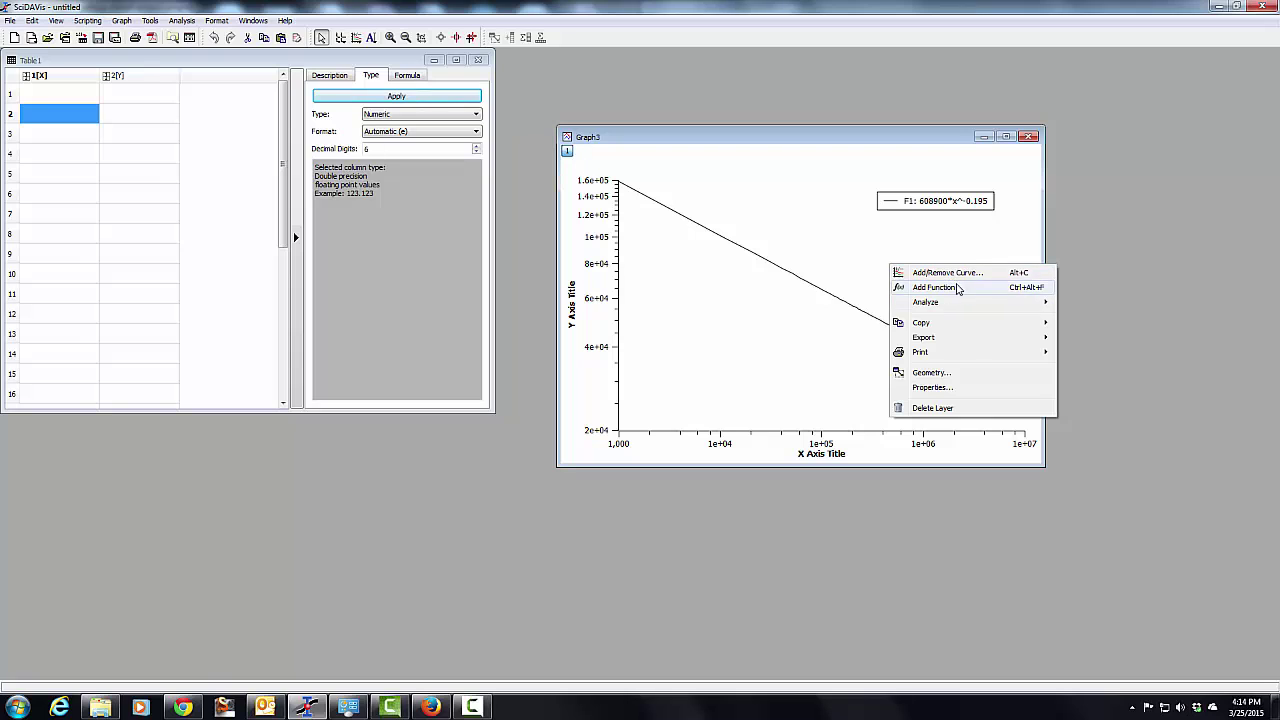
right_click(848, 247)
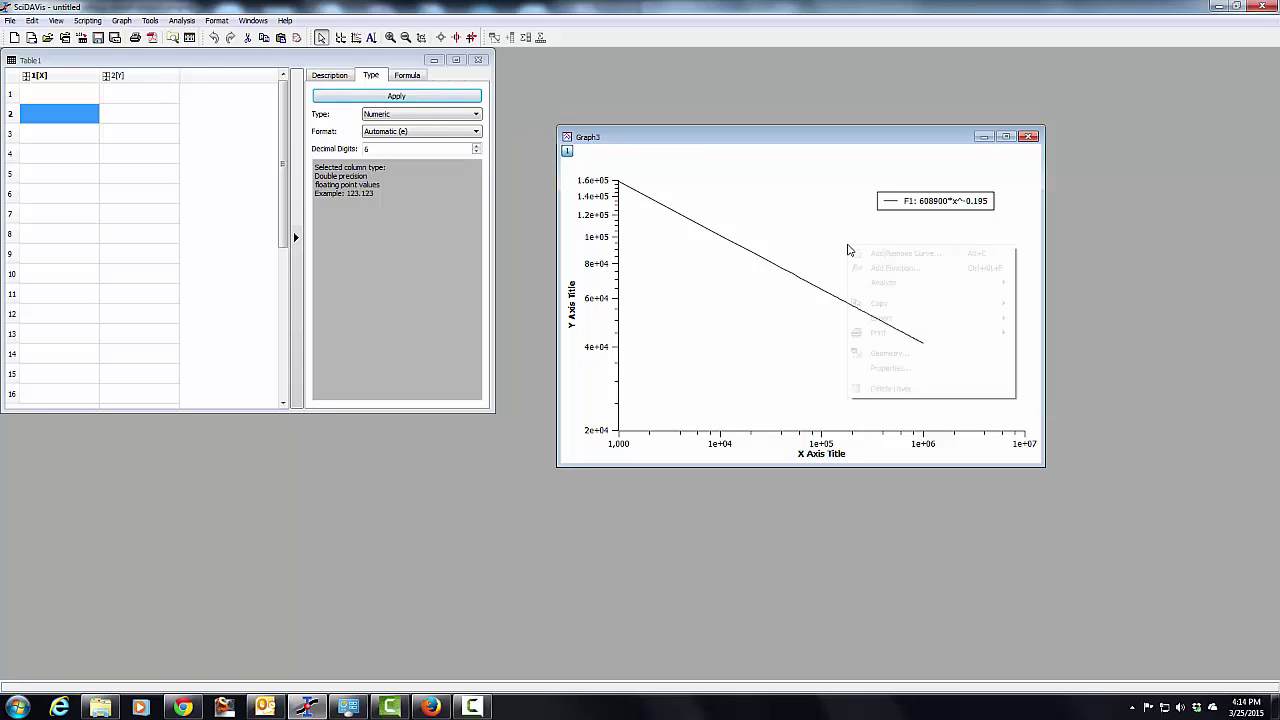
click(914, 270)
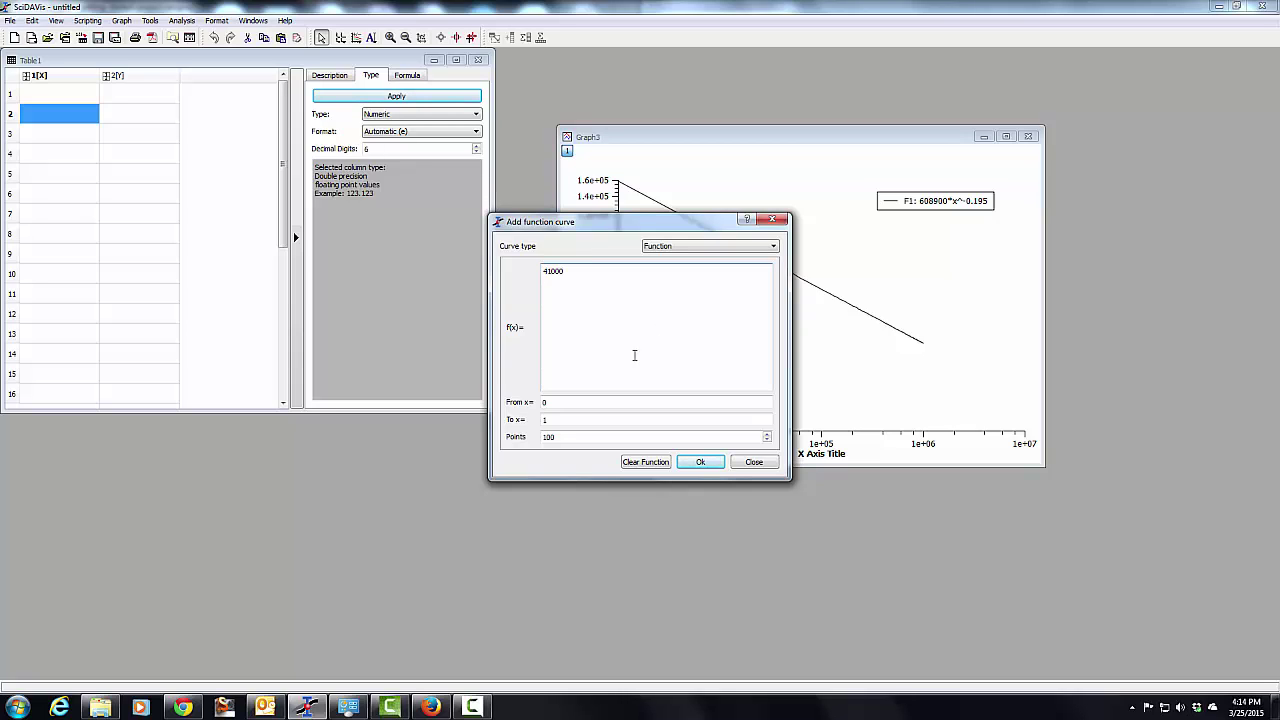
double_click(566, 403)
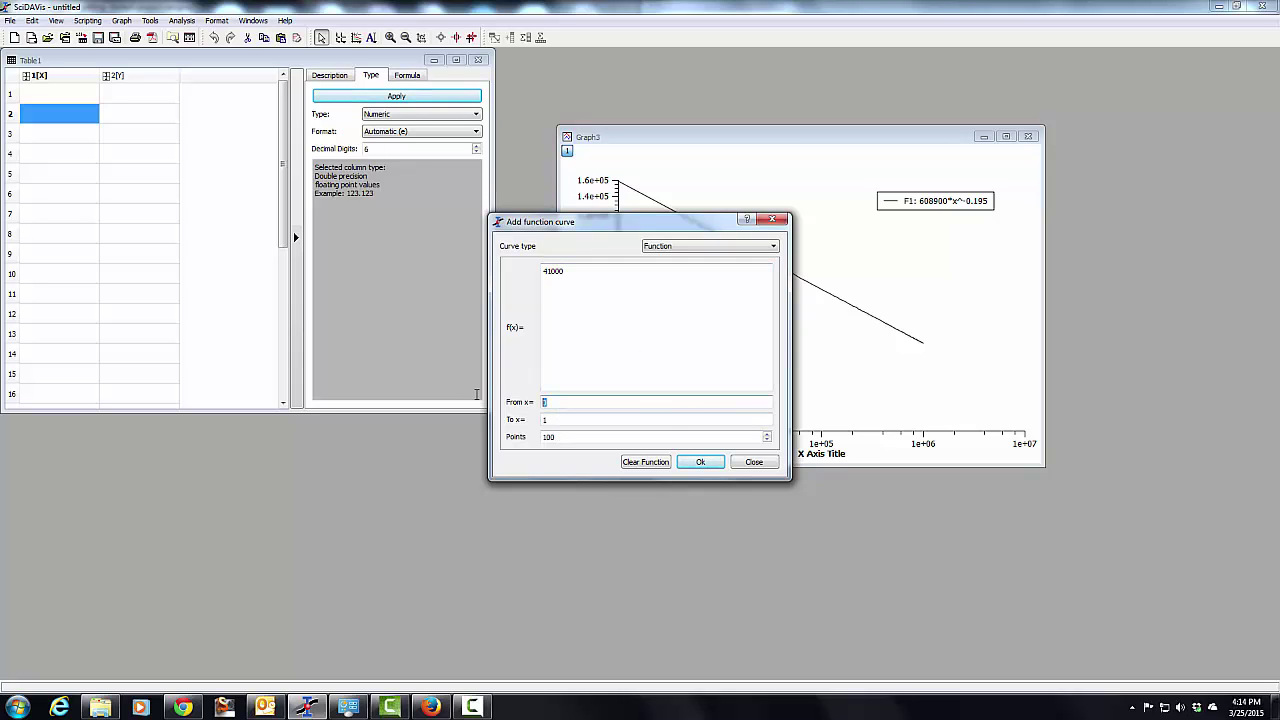
double_click(655, 438)
text(2)
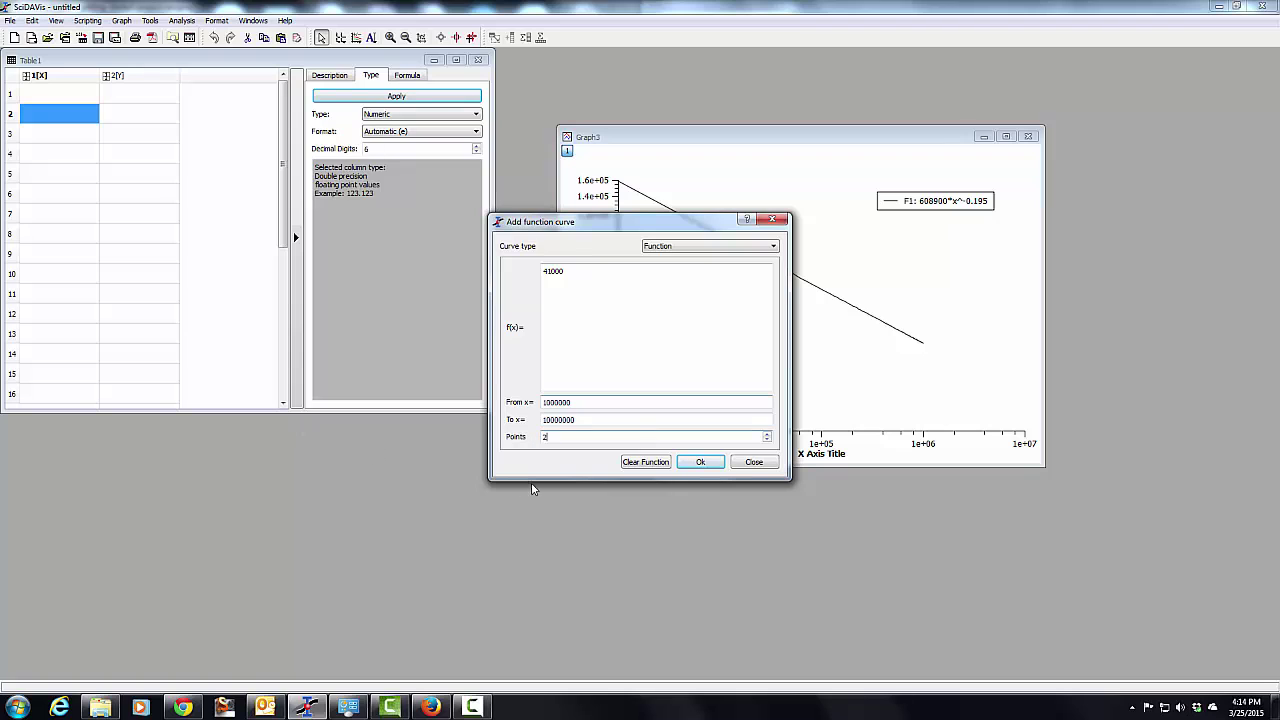
click(716, 463)
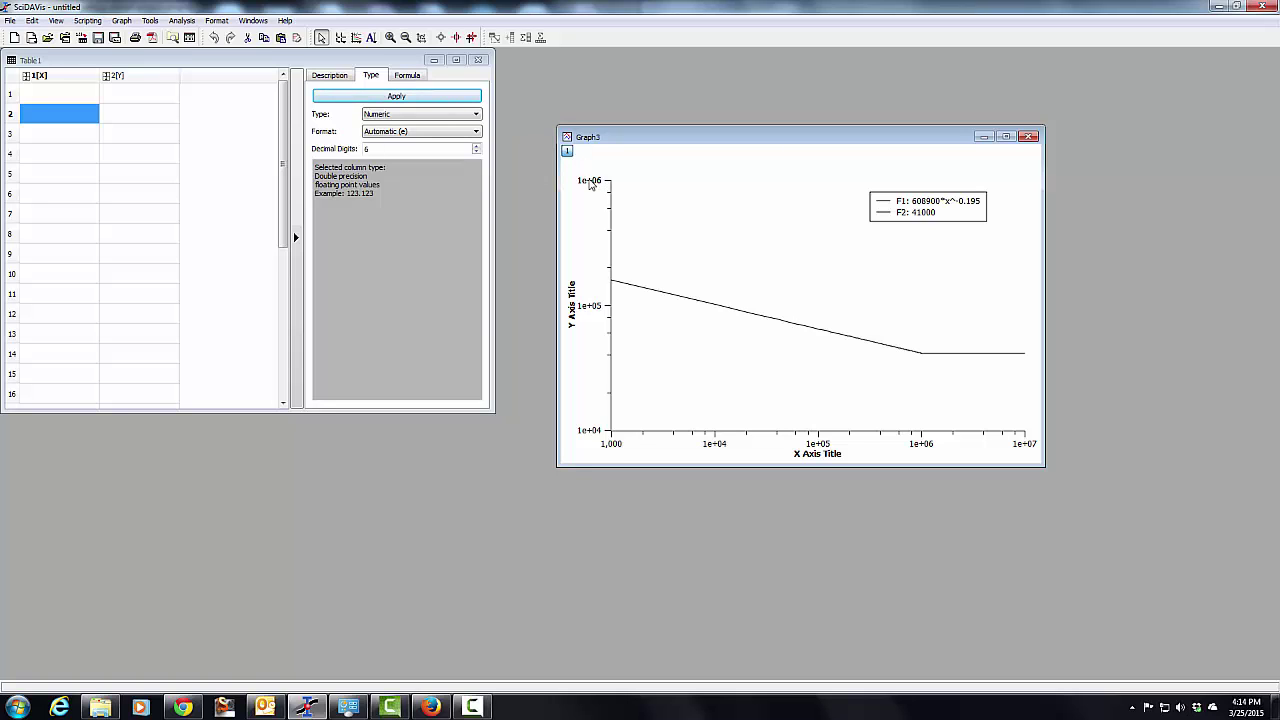
Step: Set the left axis range to 20000–160000 with 7 major ticks
double_click(590, 183)
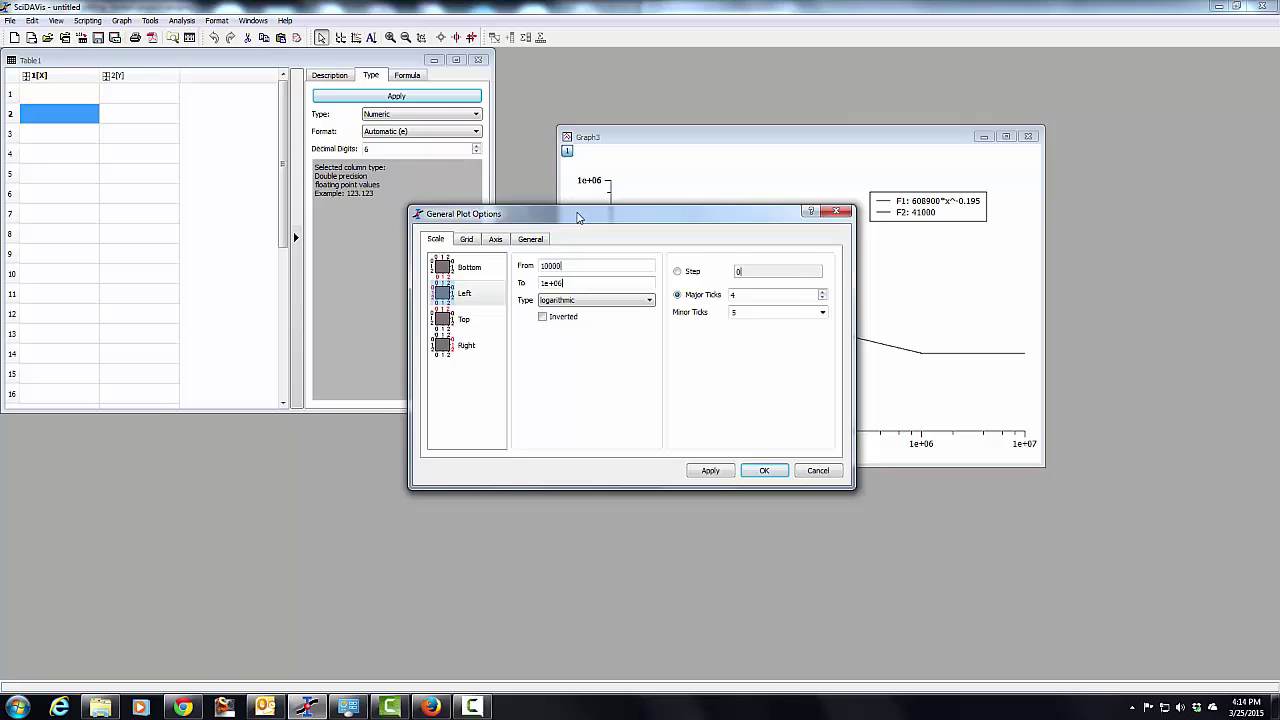
drag(577, 217, 460, 248)
double_click(470, 296)
text(20)
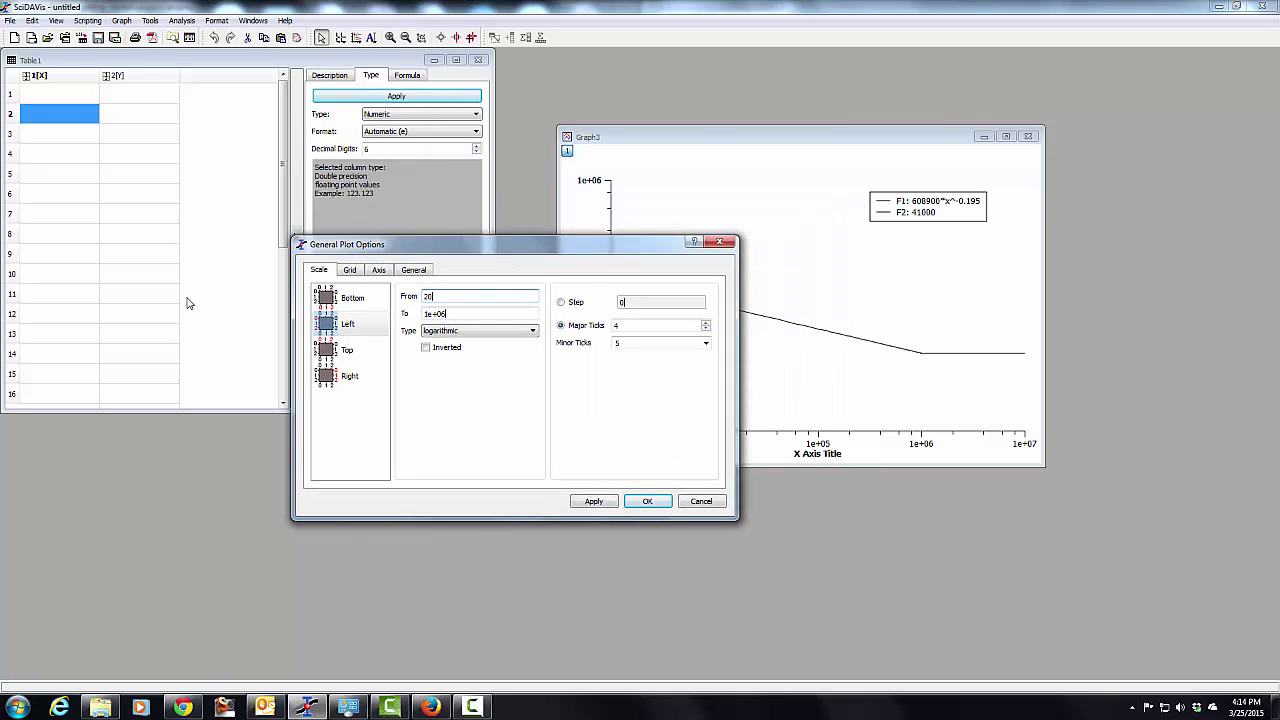
text(000)
key(Tab)
text(1)
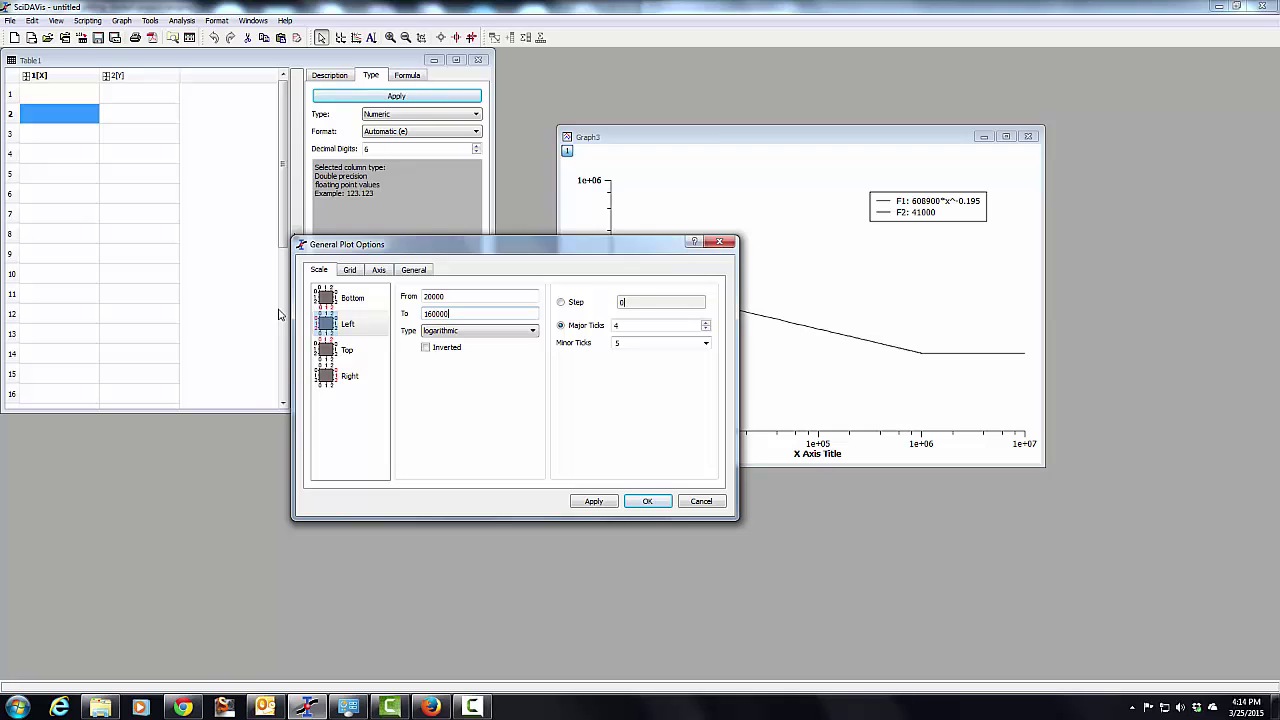
text(60000)
click(592, 501)
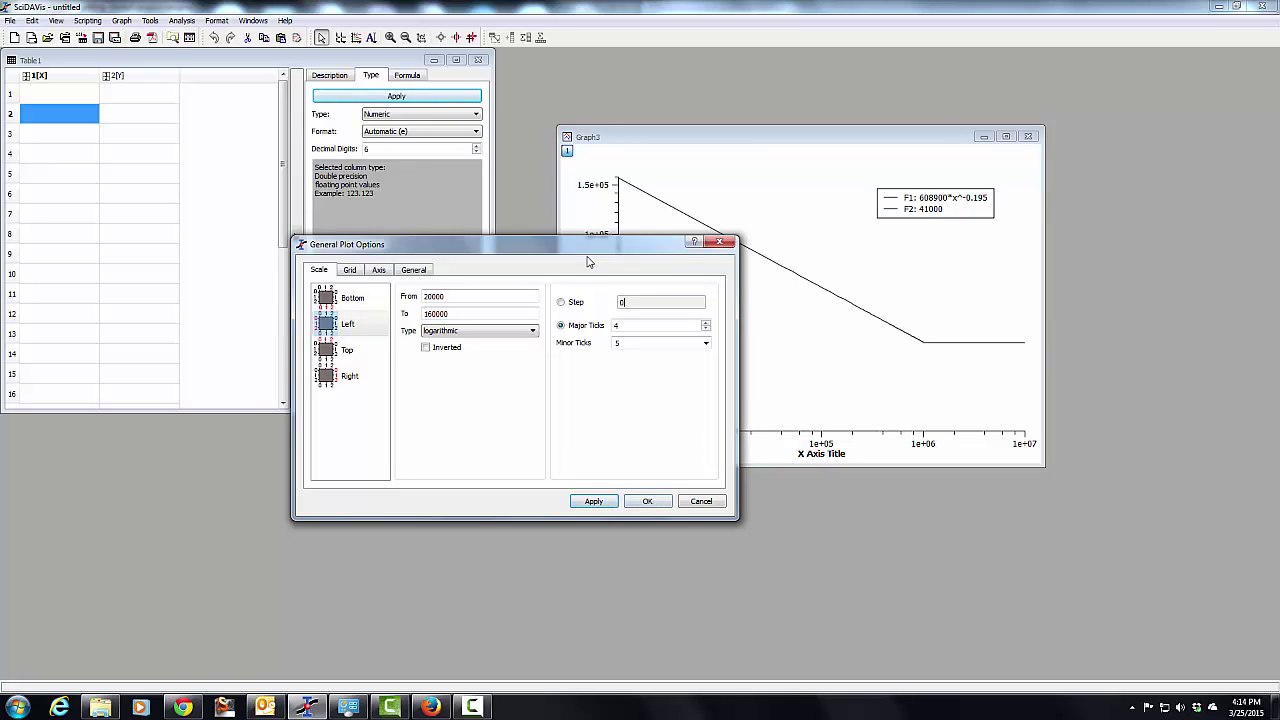
click(645, 325)
text(7)
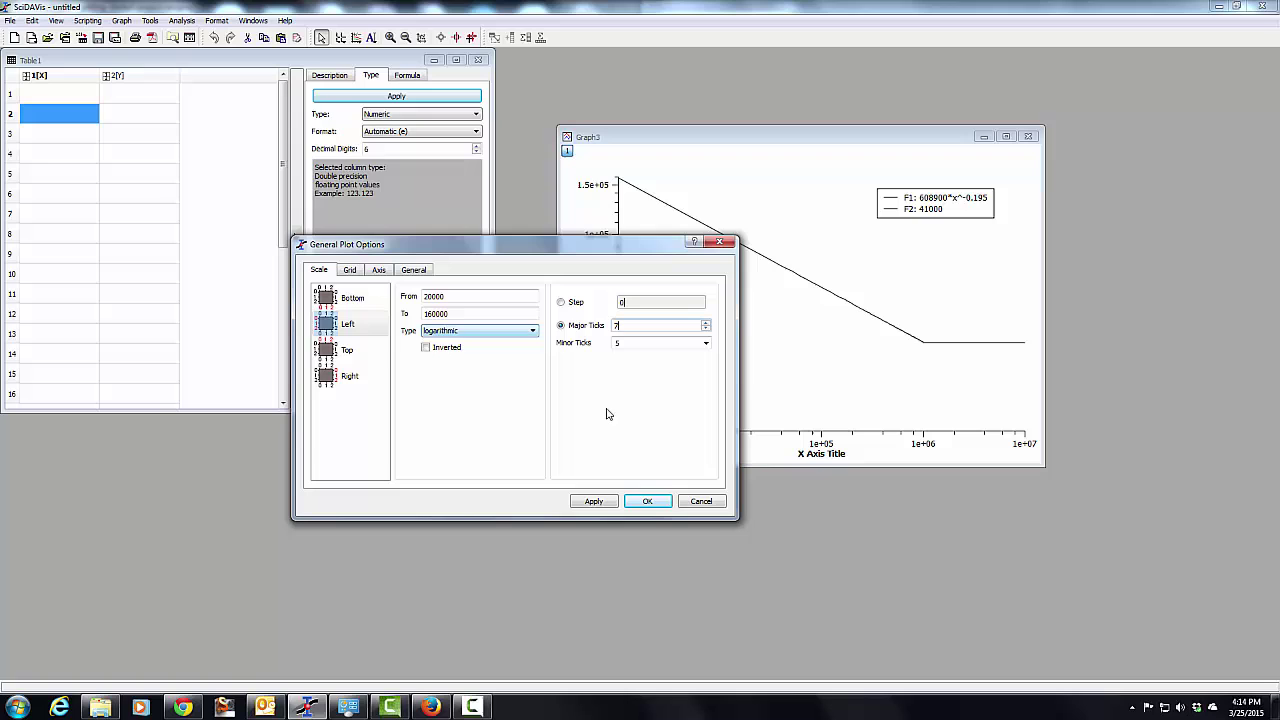
click(594, 503)
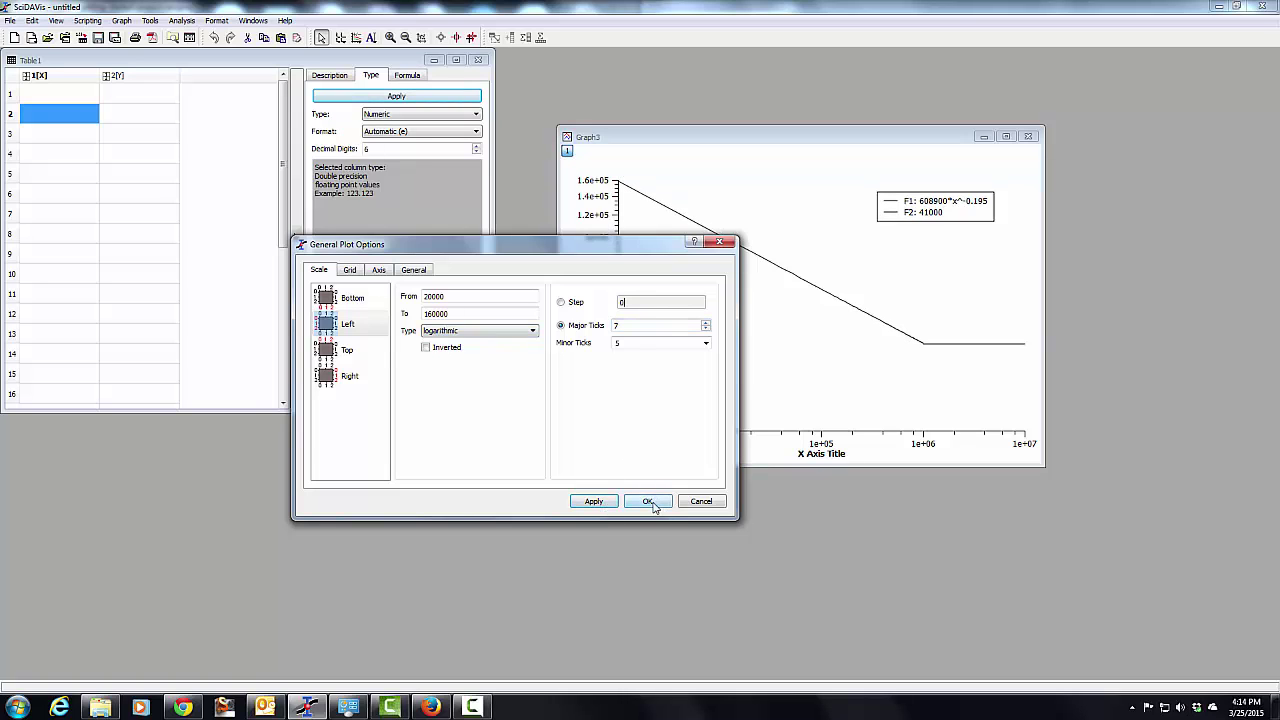
click(650, 503)
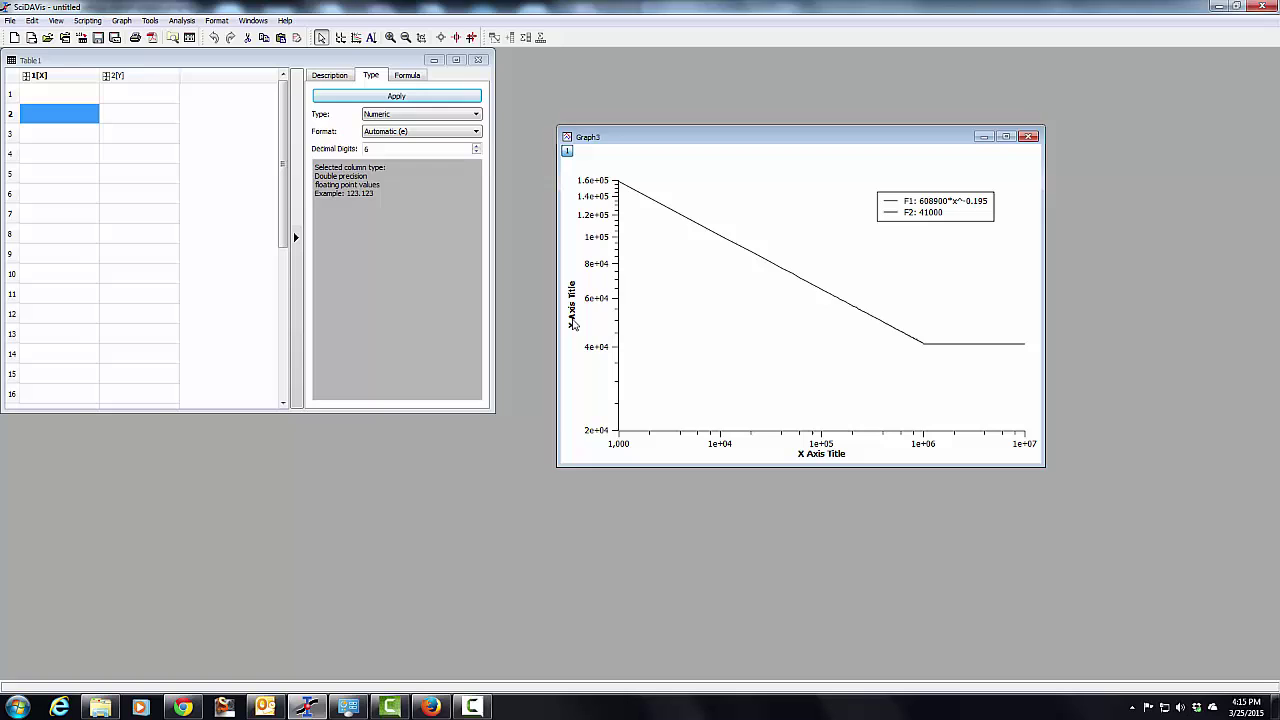
Step: Write the y-axis title with a Greek σ and a subscript A
double_click(573, 322)
text(Alternating Stress,)
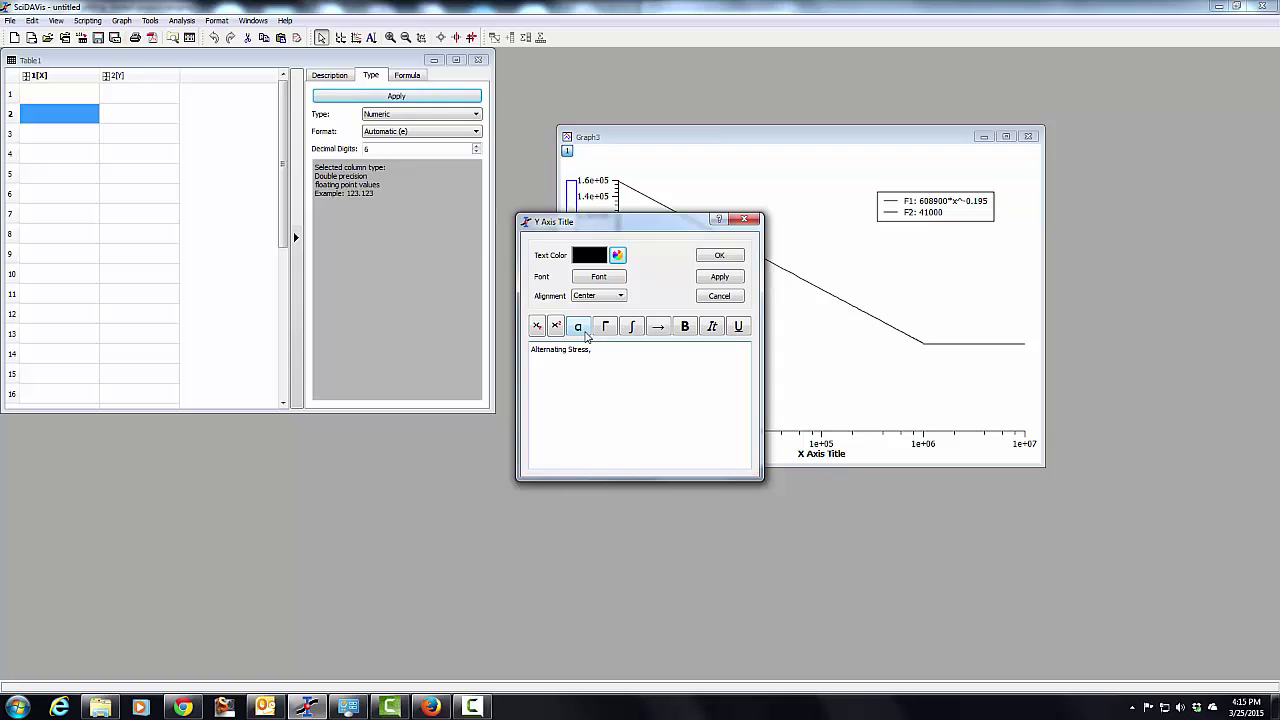
click(580, 330)
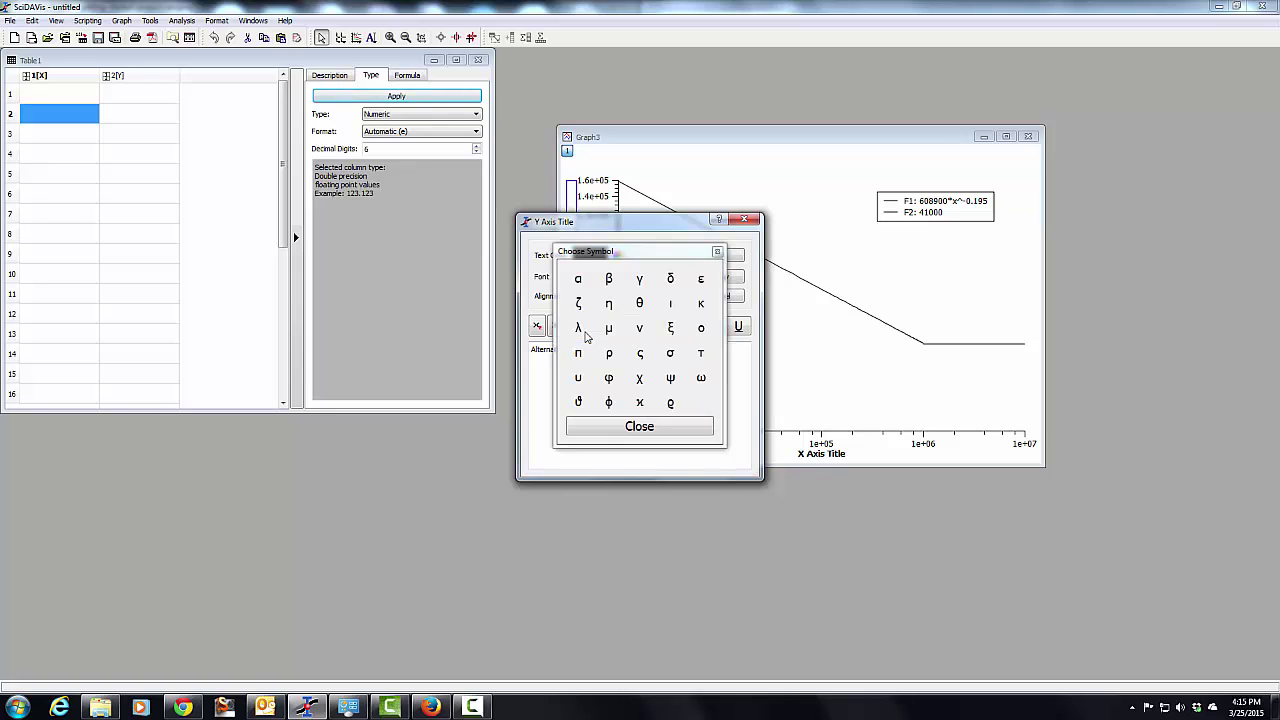
click(684, 428)
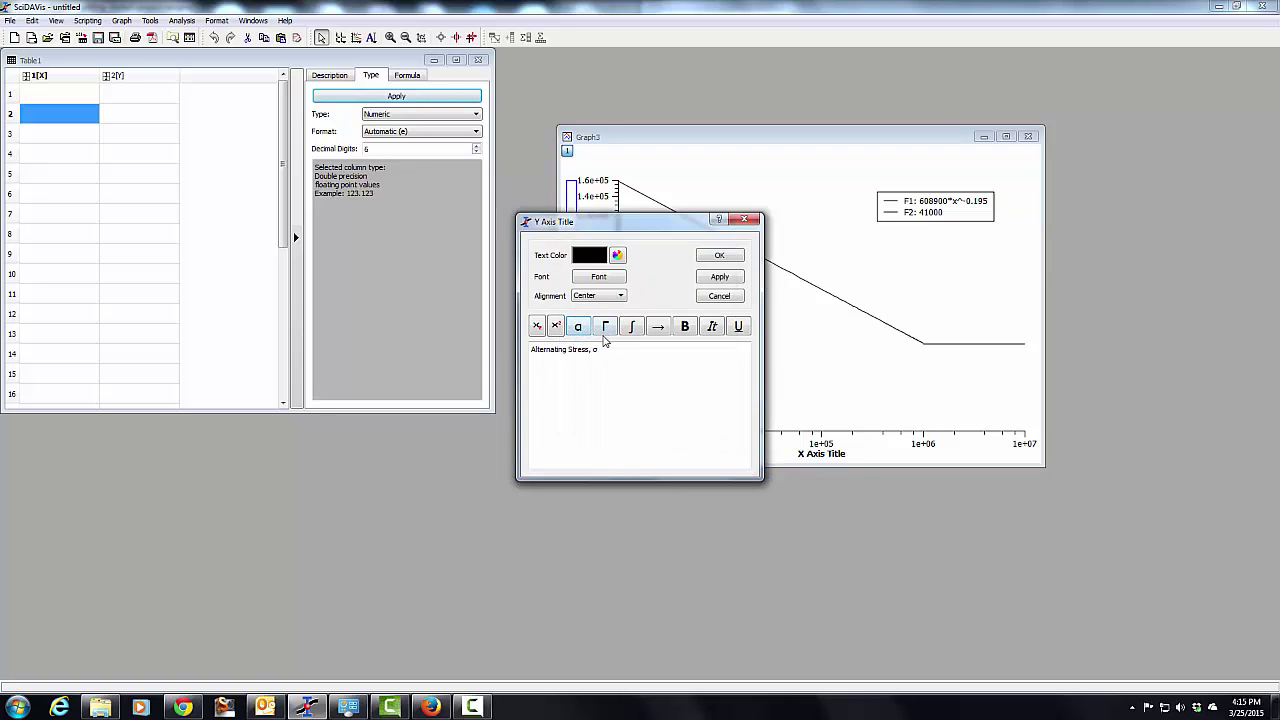
click(667, 357)
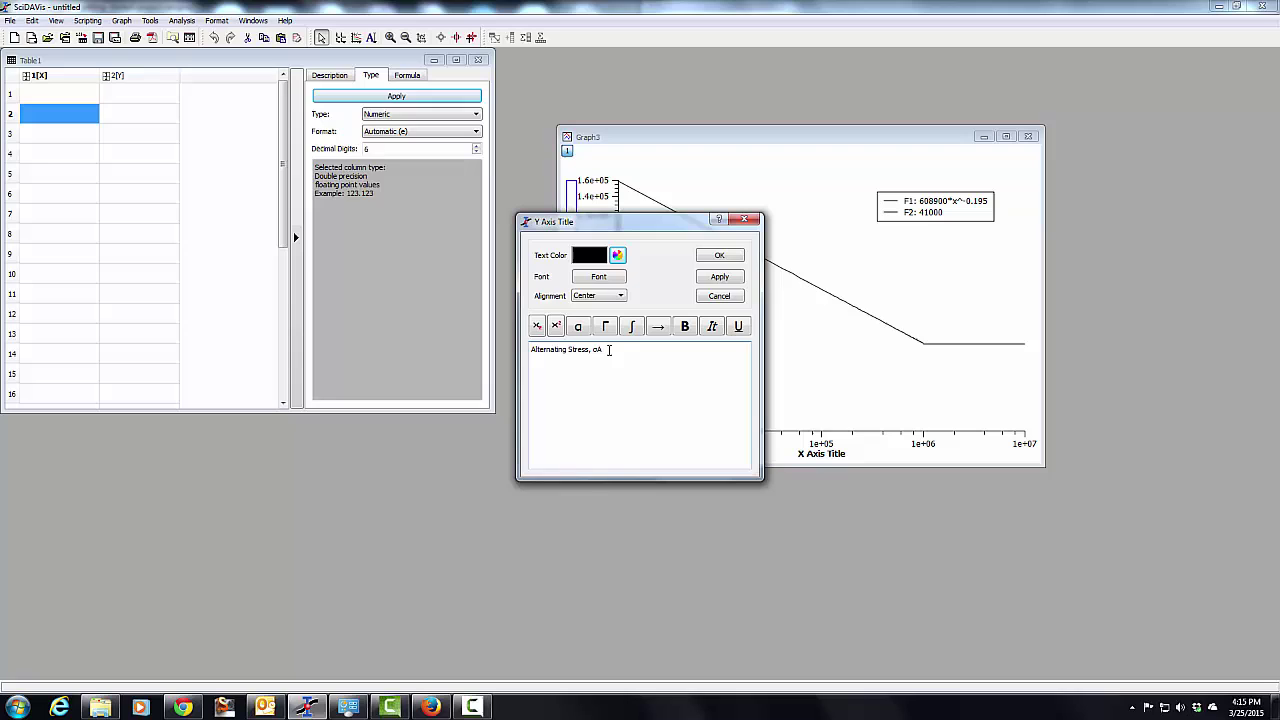
click(537, 326)
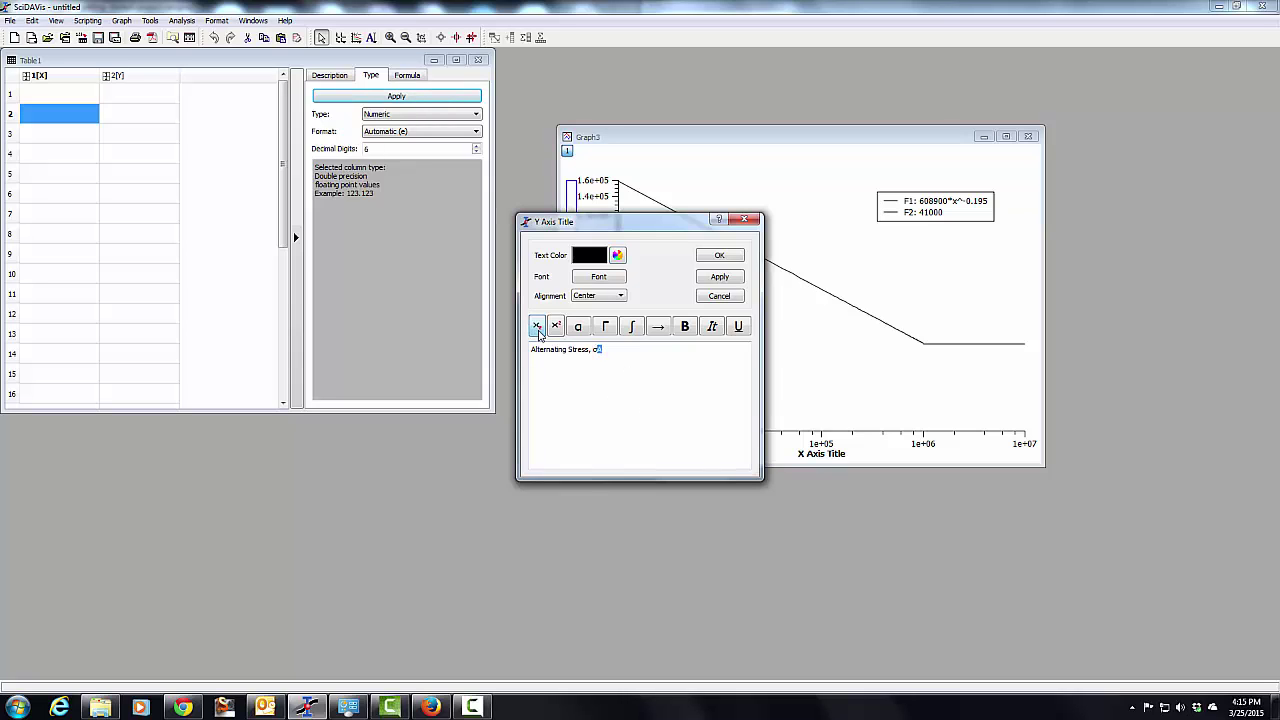
drag(621, 349, 605, 349)
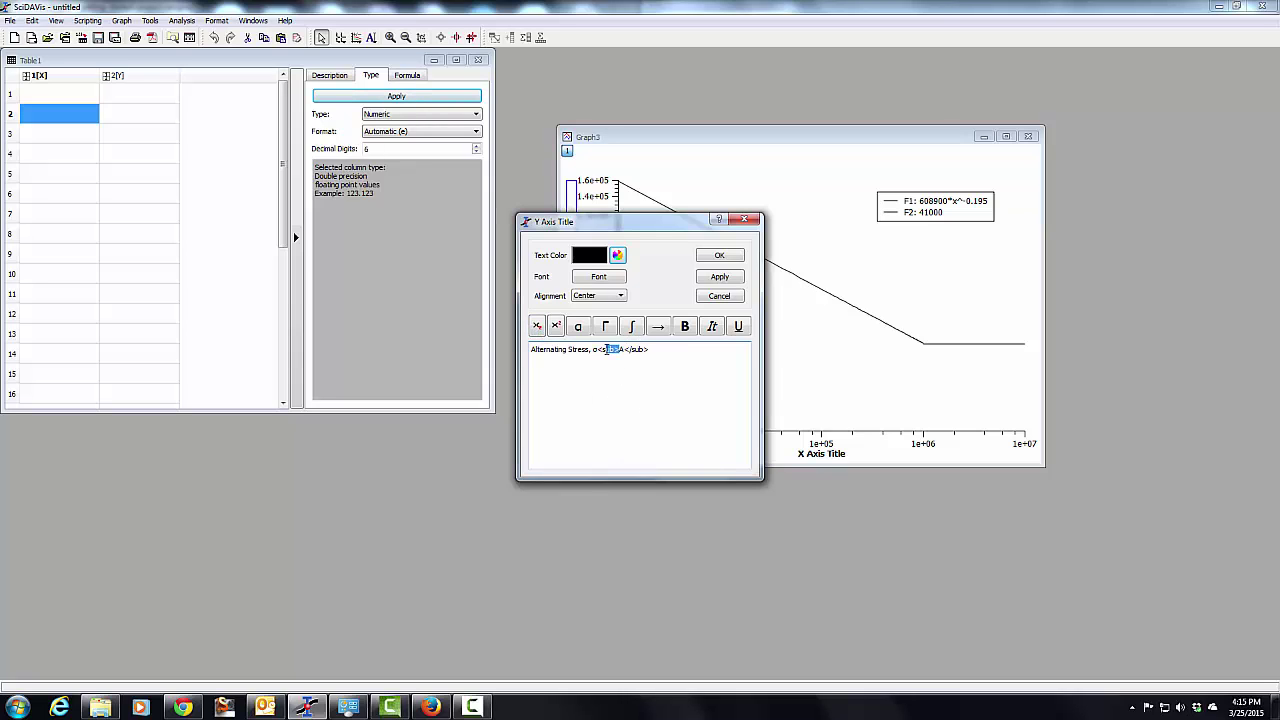
click(667, 363)
Step: Add the [psi] unit and a line break, completing 'Alternating Stress, σA [psi]'
drag(657, 232, 792, 296)
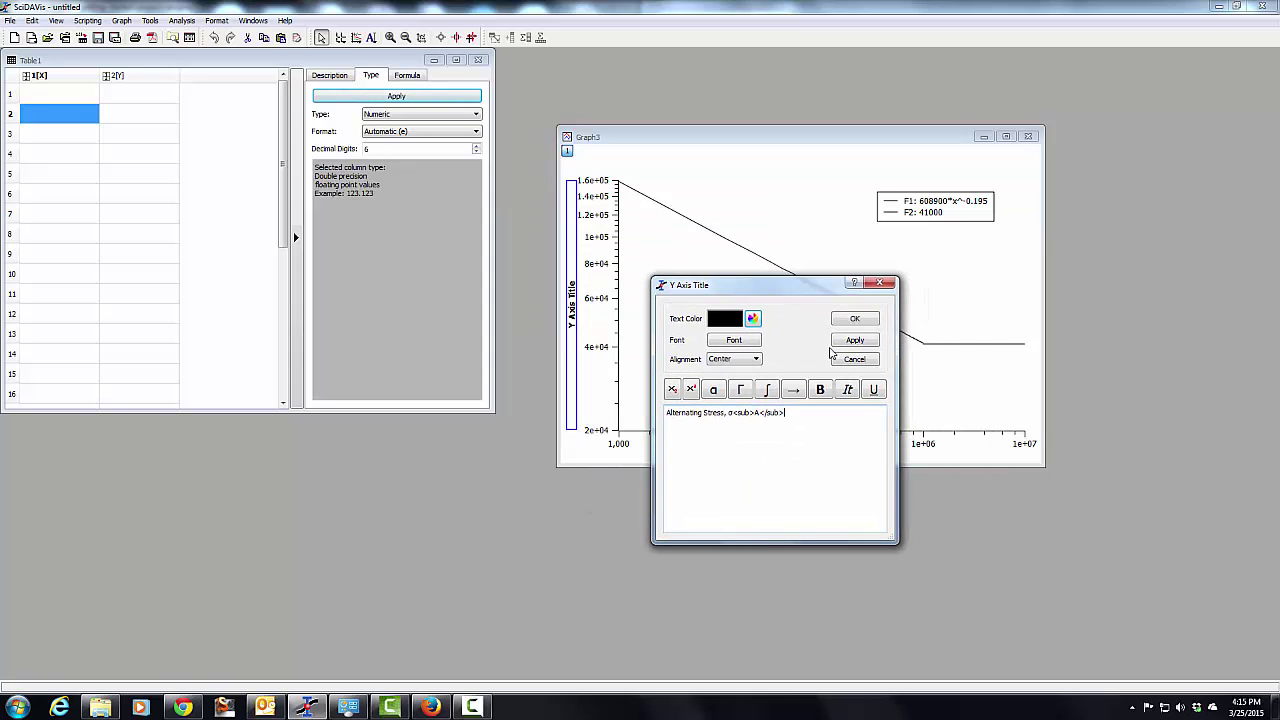
click(855, 340)
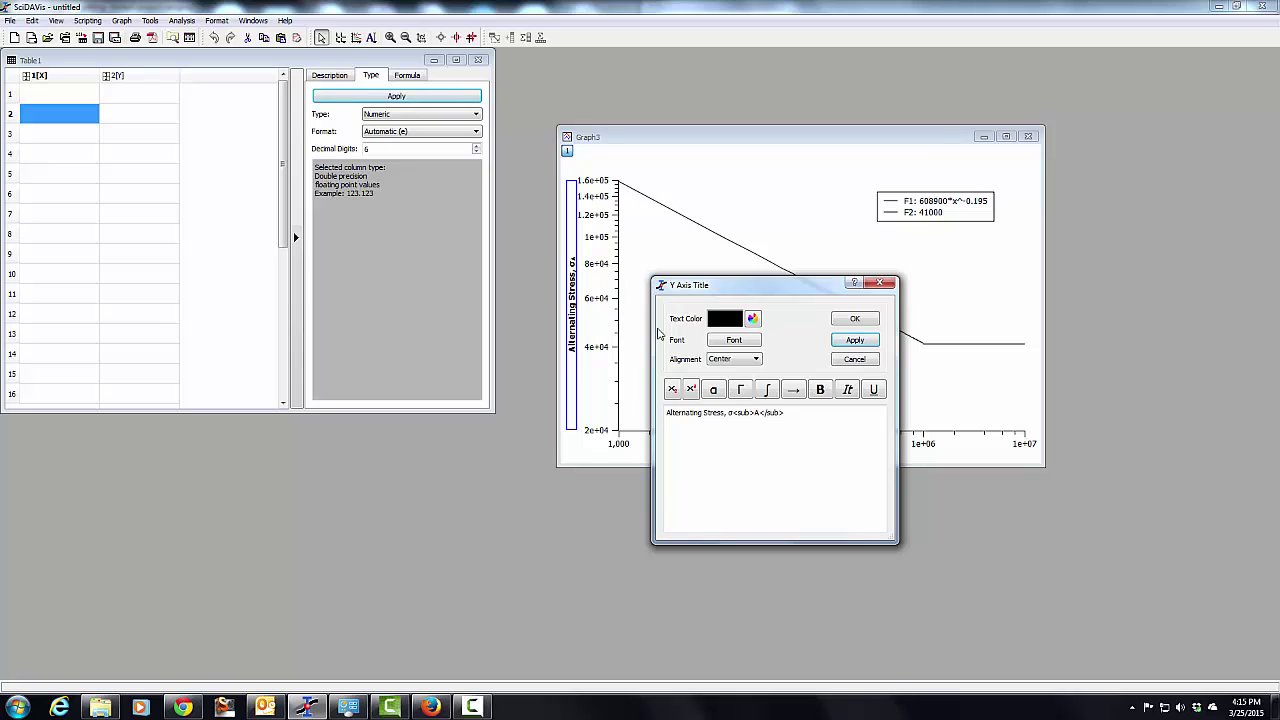
click(812, 420)
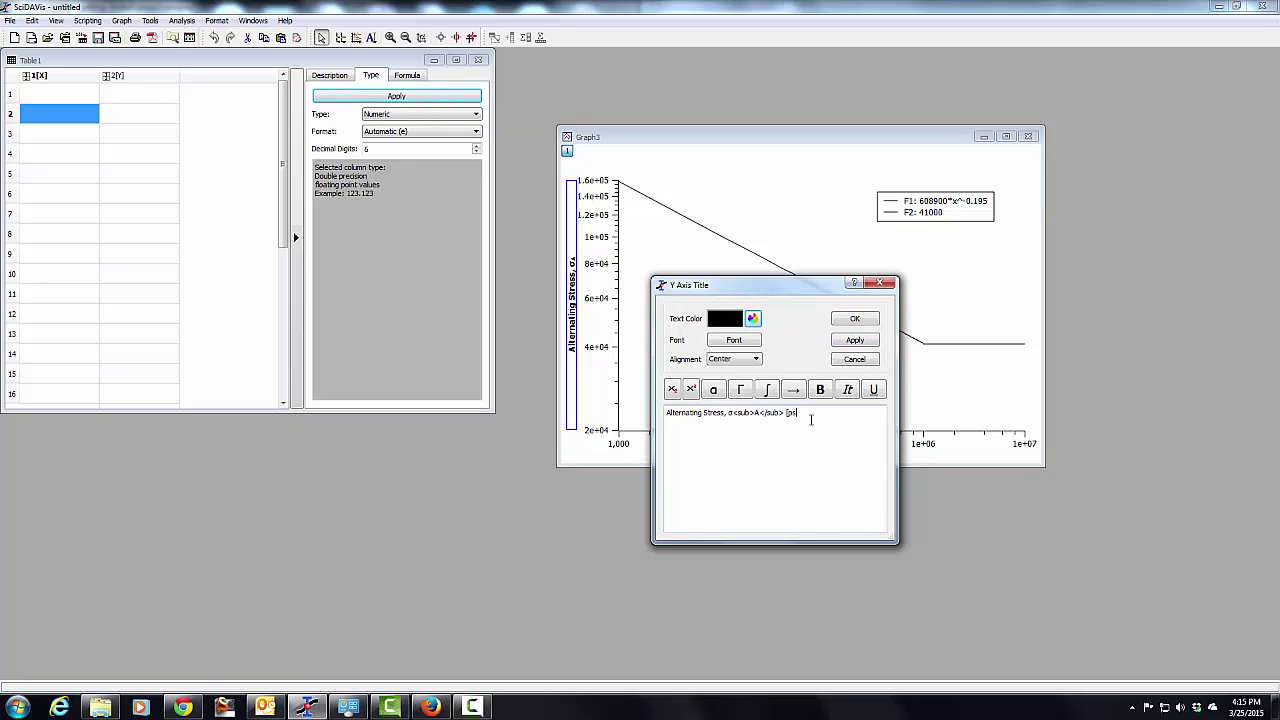
click(851, 341)
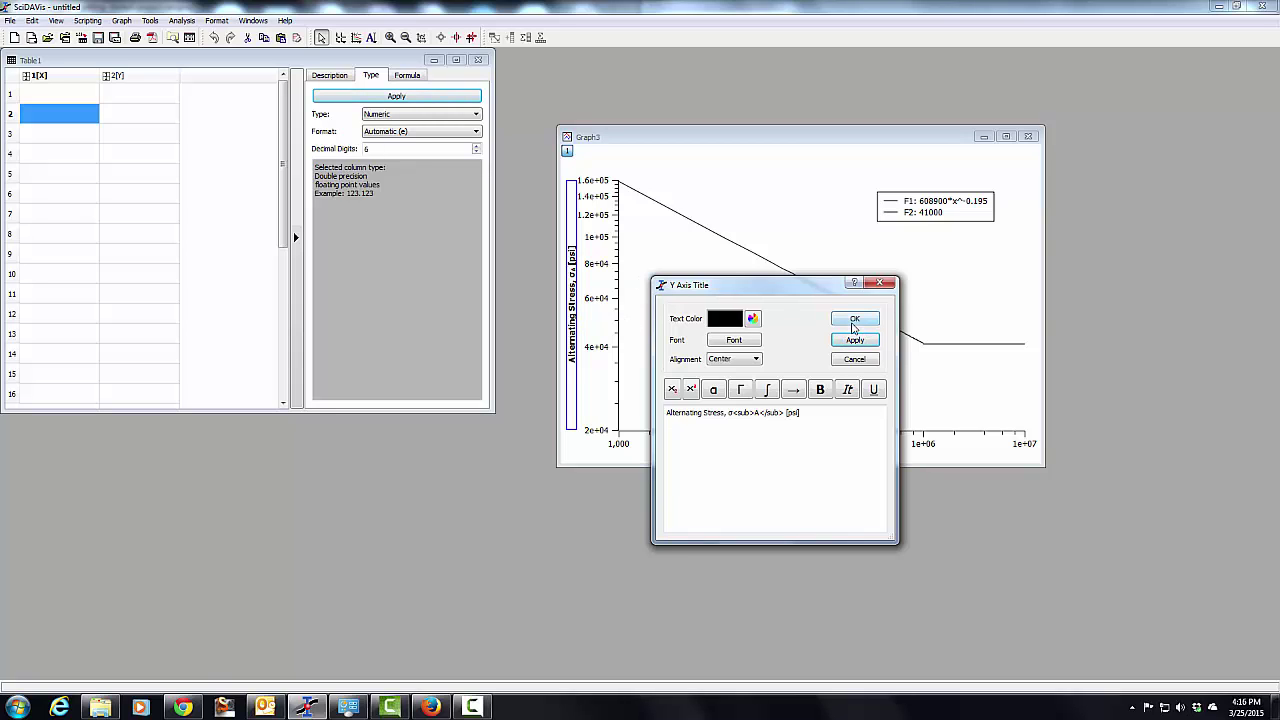
click(816, 419)
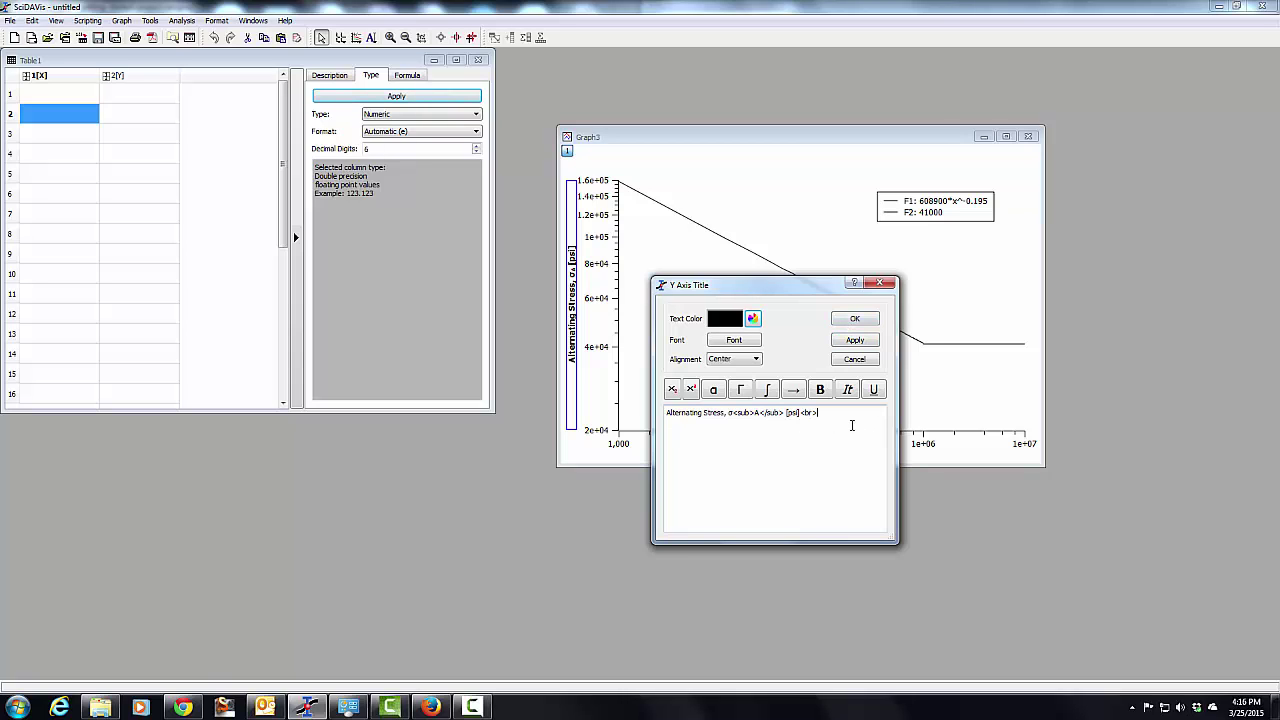
click(864, 342)
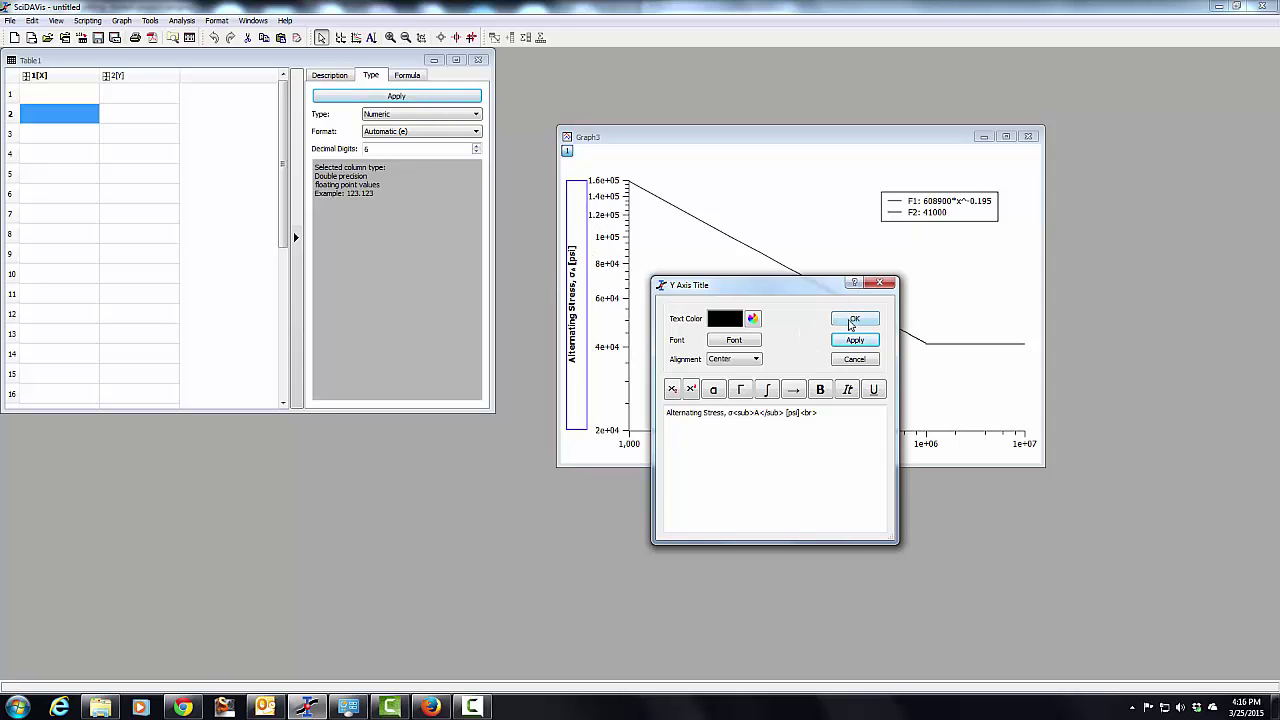
Step: Select the whole y-axis title, check its font without changes, and close the editor
click(835, 420)
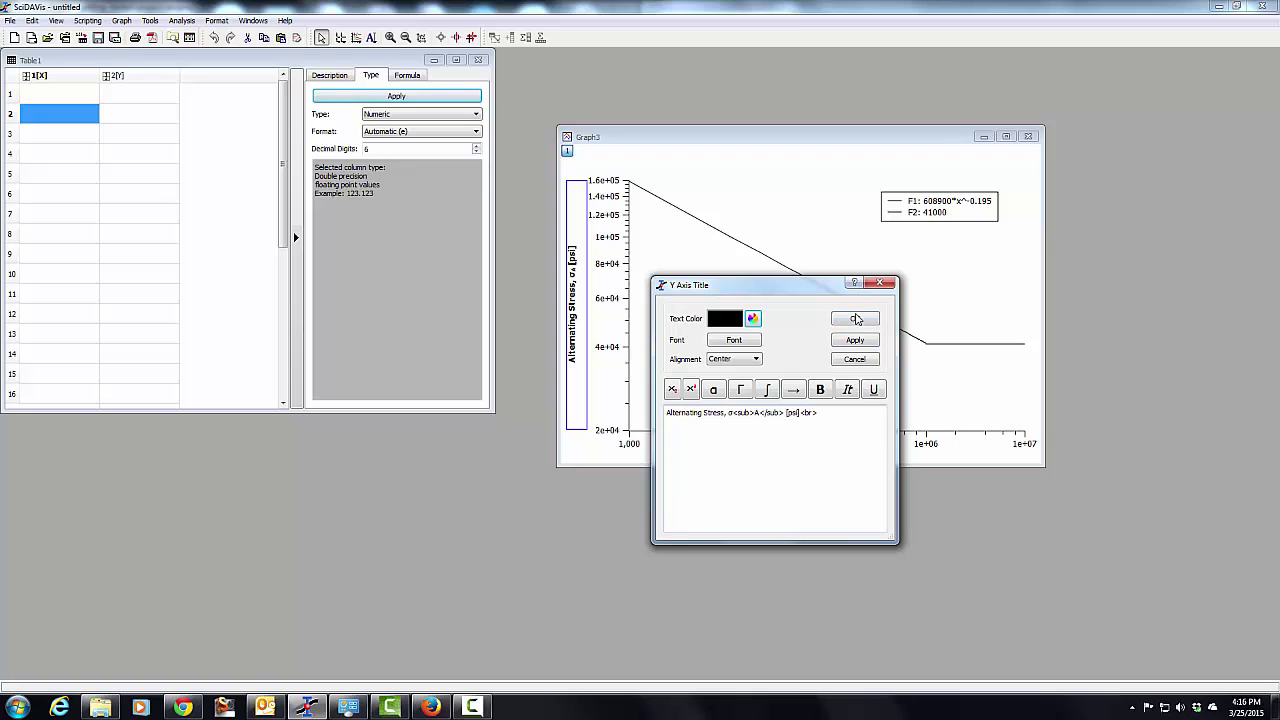
key(ctrl+a)
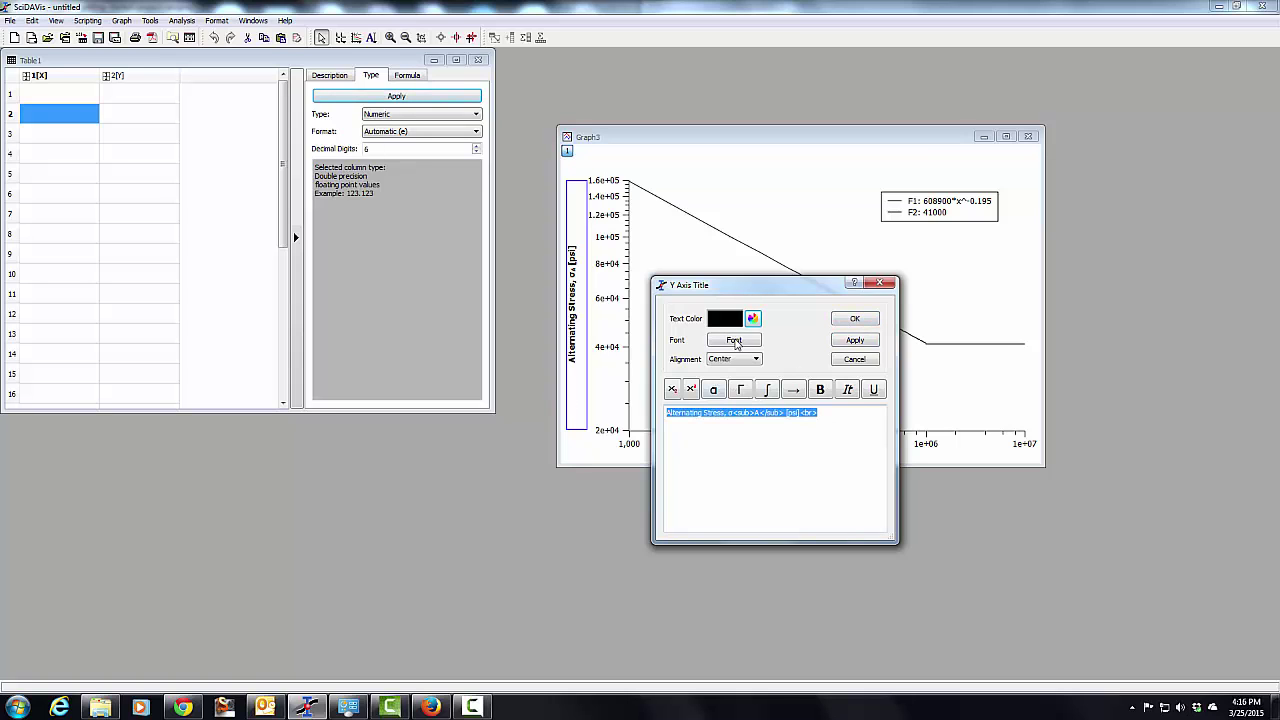
click(735, 342)
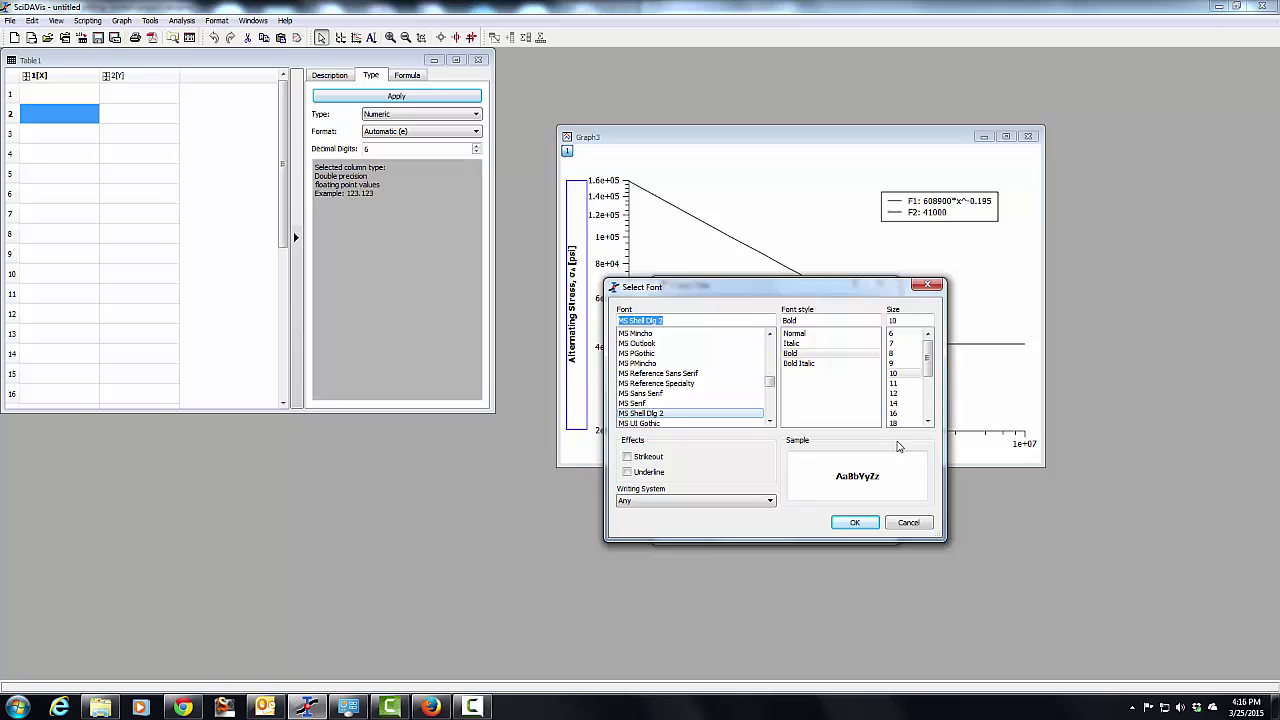
click(907, 523)
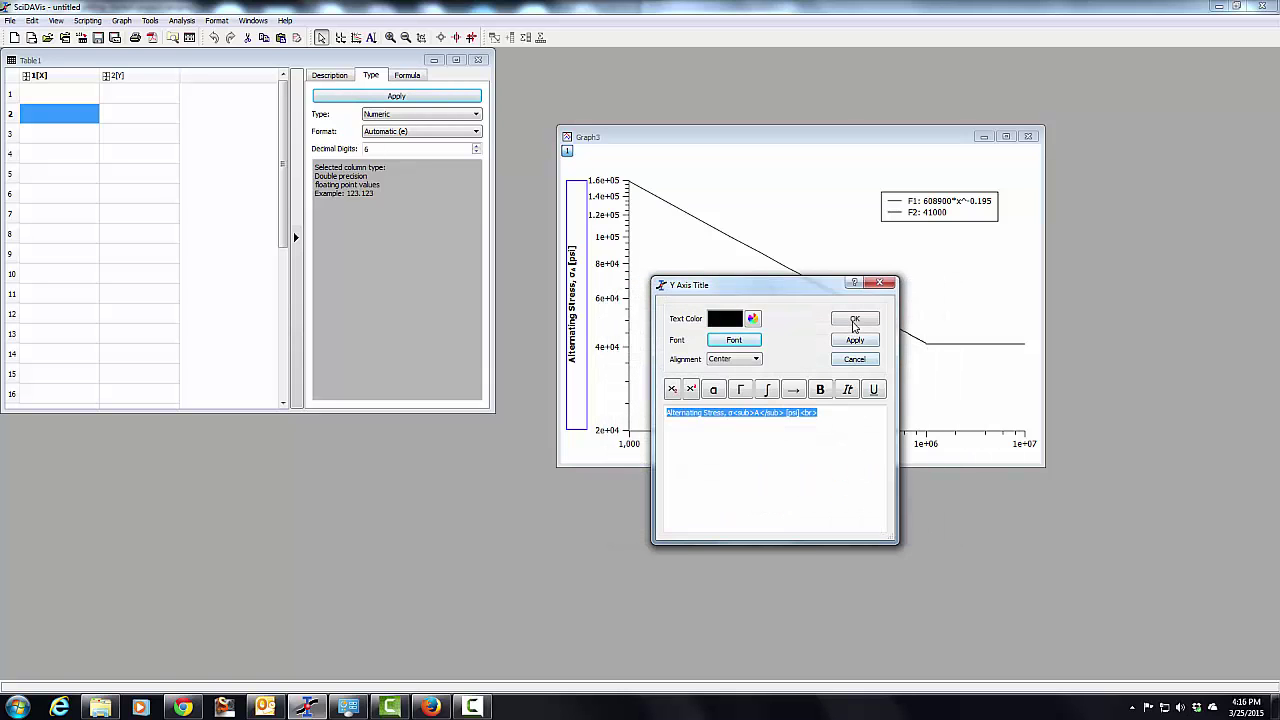
key(Escape)
Step: Retitle the x axis '<br>Number of Cycles to Failure, N' and apply it
click(820, 455)
double_click(830, 454)
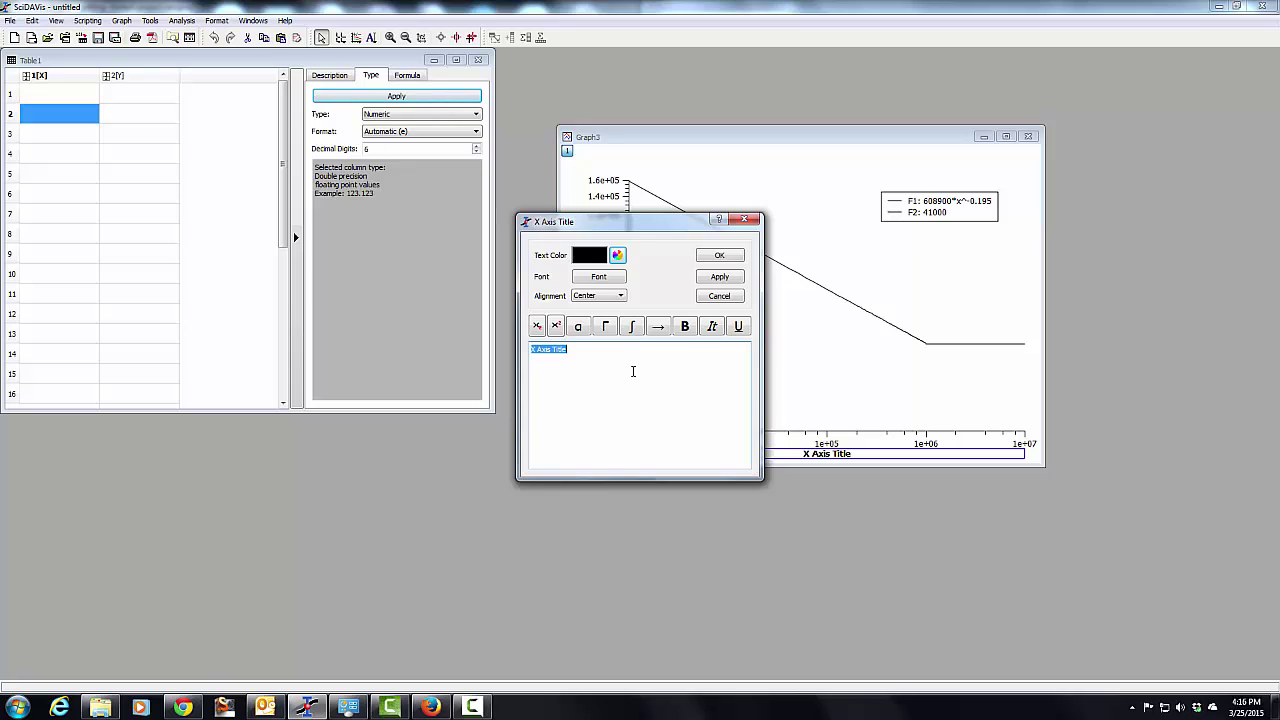
text(<br>Number)
click(720, 277)
click(724, 257)
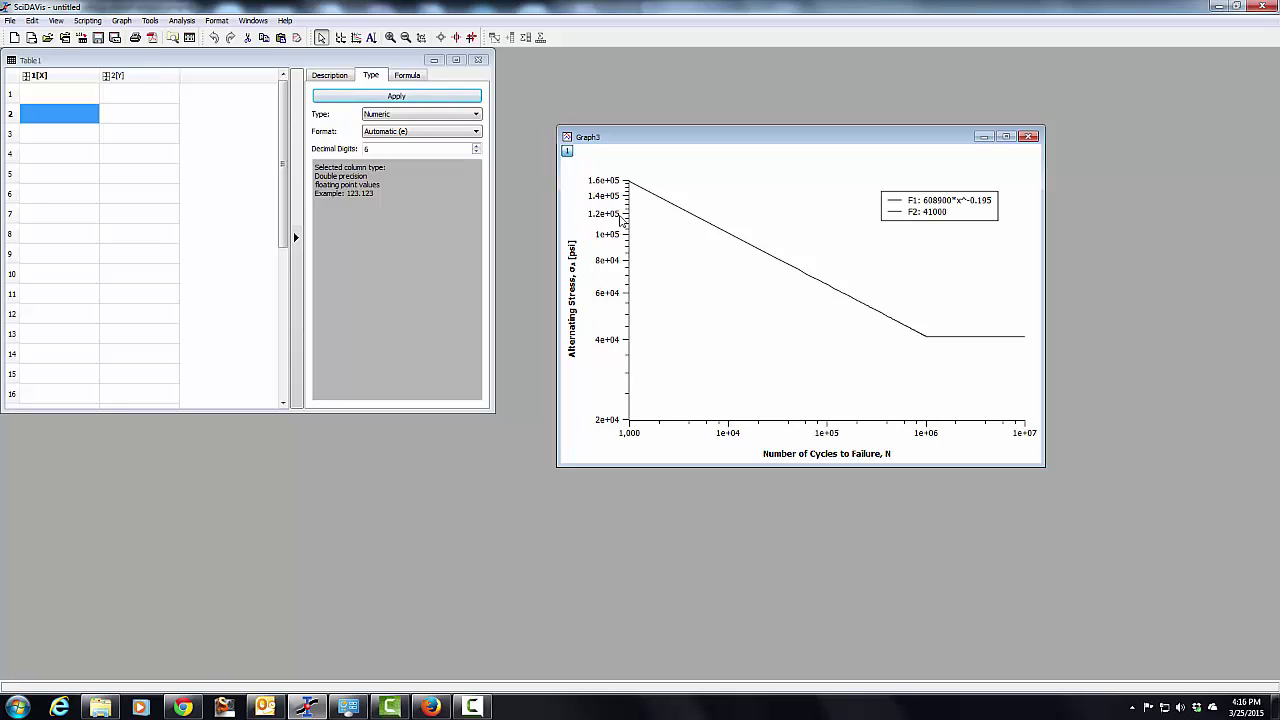
Step: Turn on major and minor grid lines for both horizontal and vertical directions
double_click(606, 200)
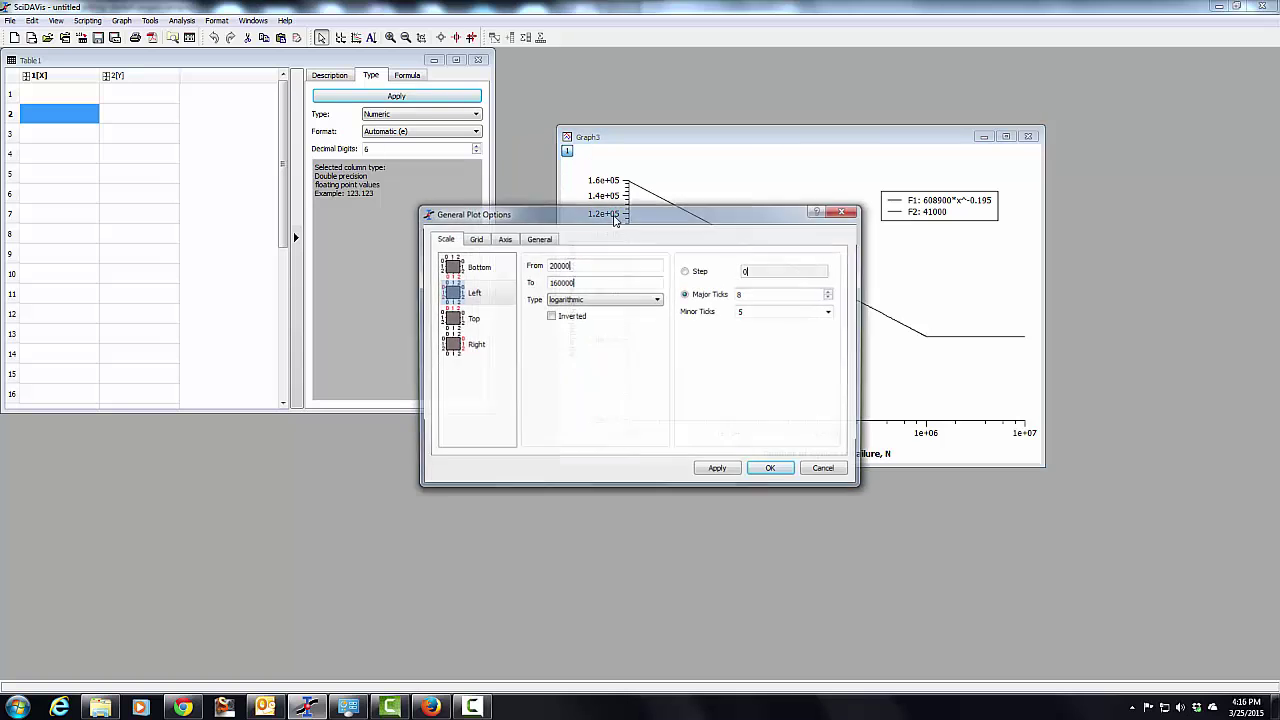
drag(624, 220, 295, 234)
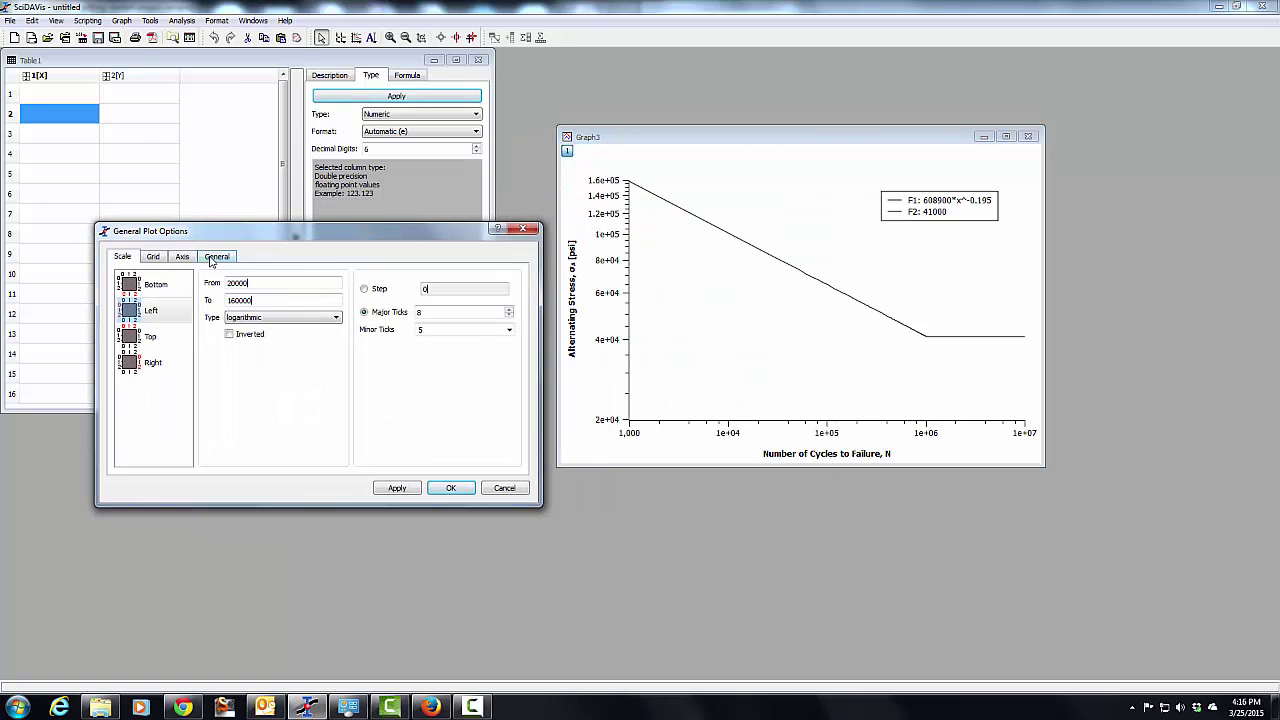
click(153, 257)
click(296, 282)
click(373, 282)
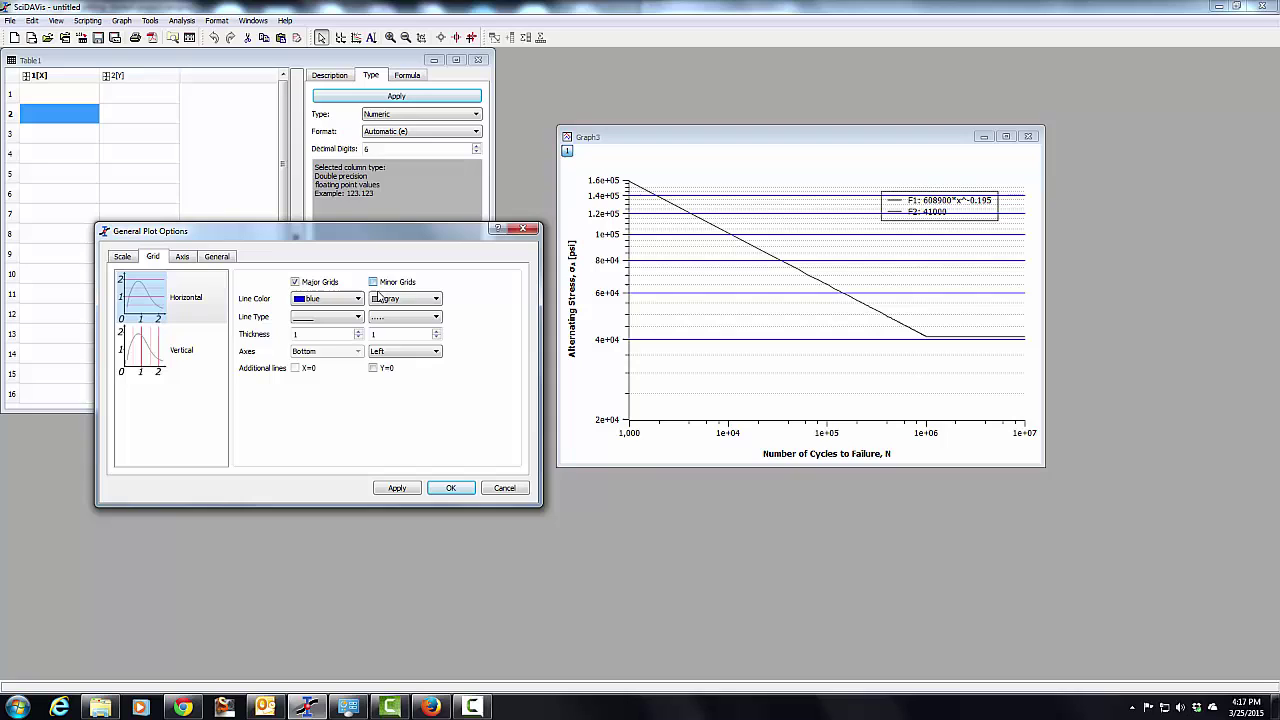
click(181, 350)
click(307, 284)
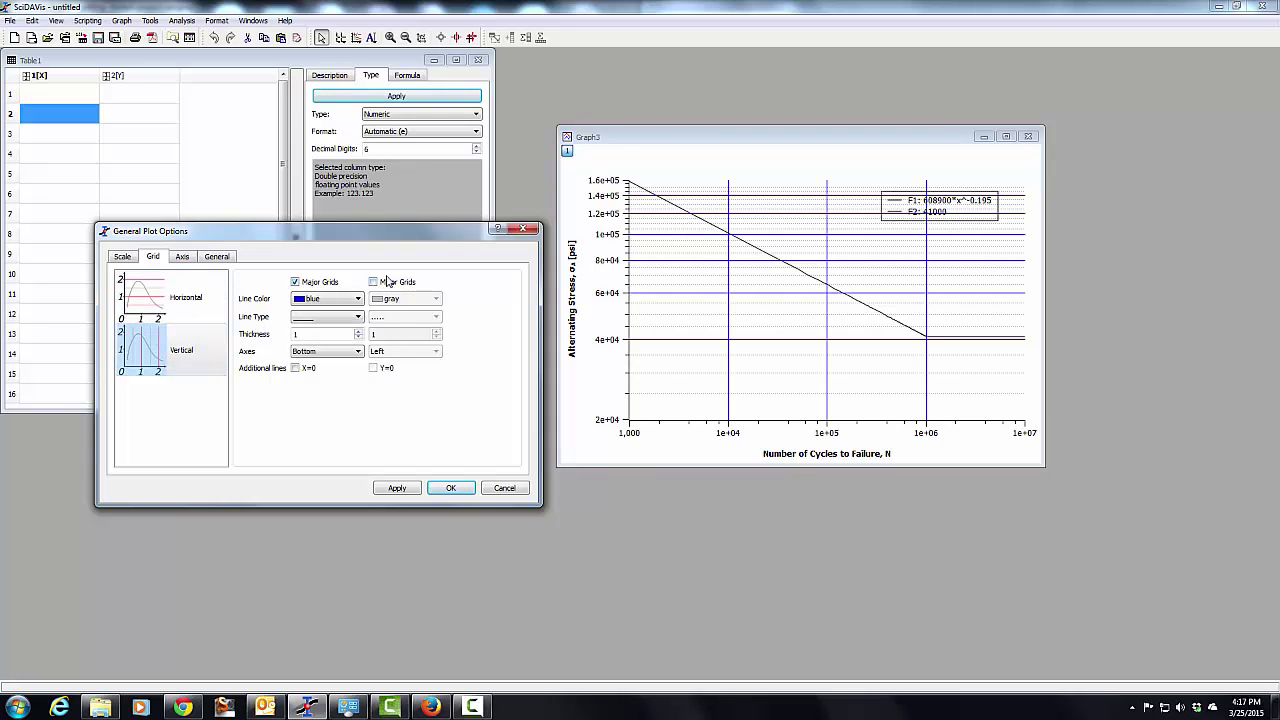
click(388, 286)
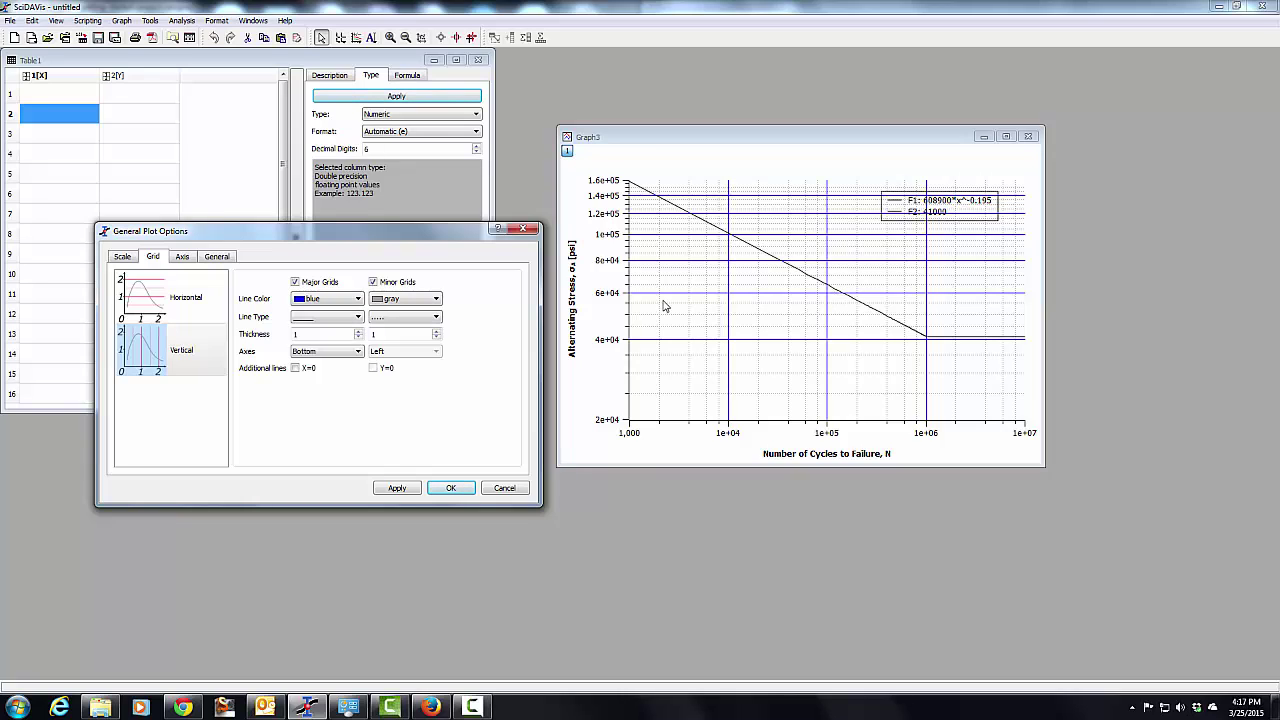
Step: Make the vertical and horizontal major grid lines gray and dashed
click(344, 300)
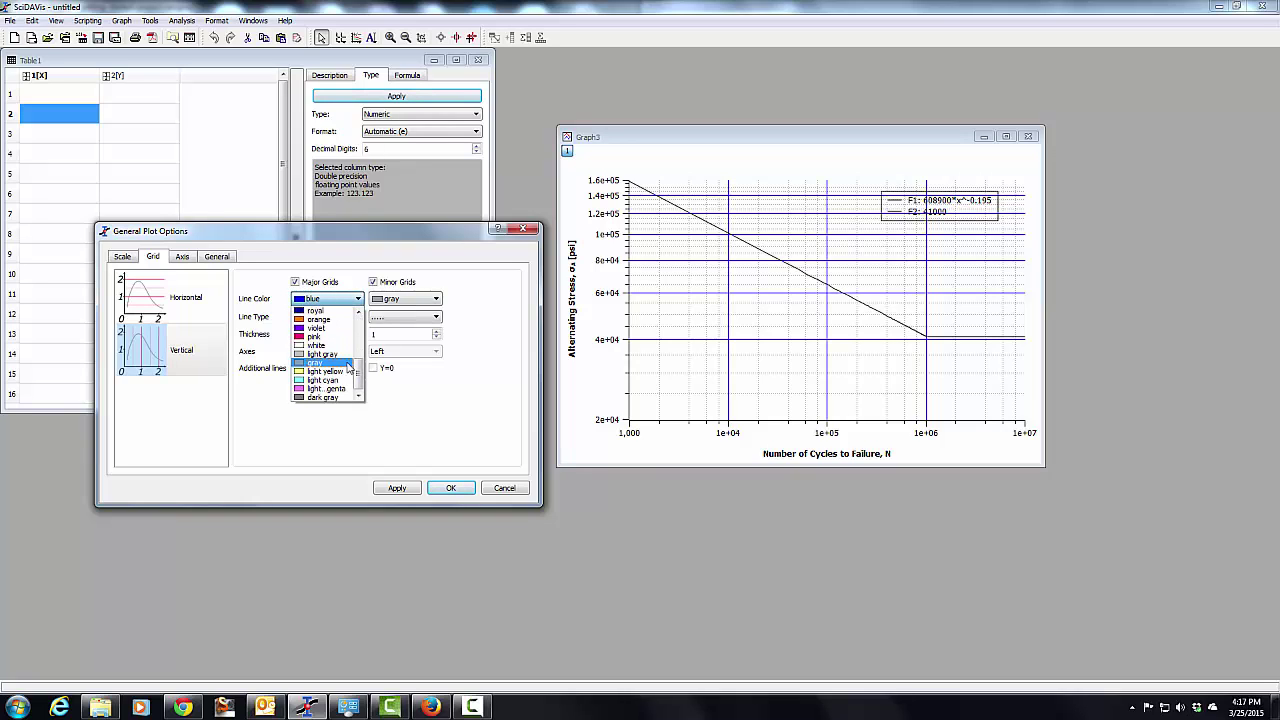
click(345, 363)
click(330, 316)
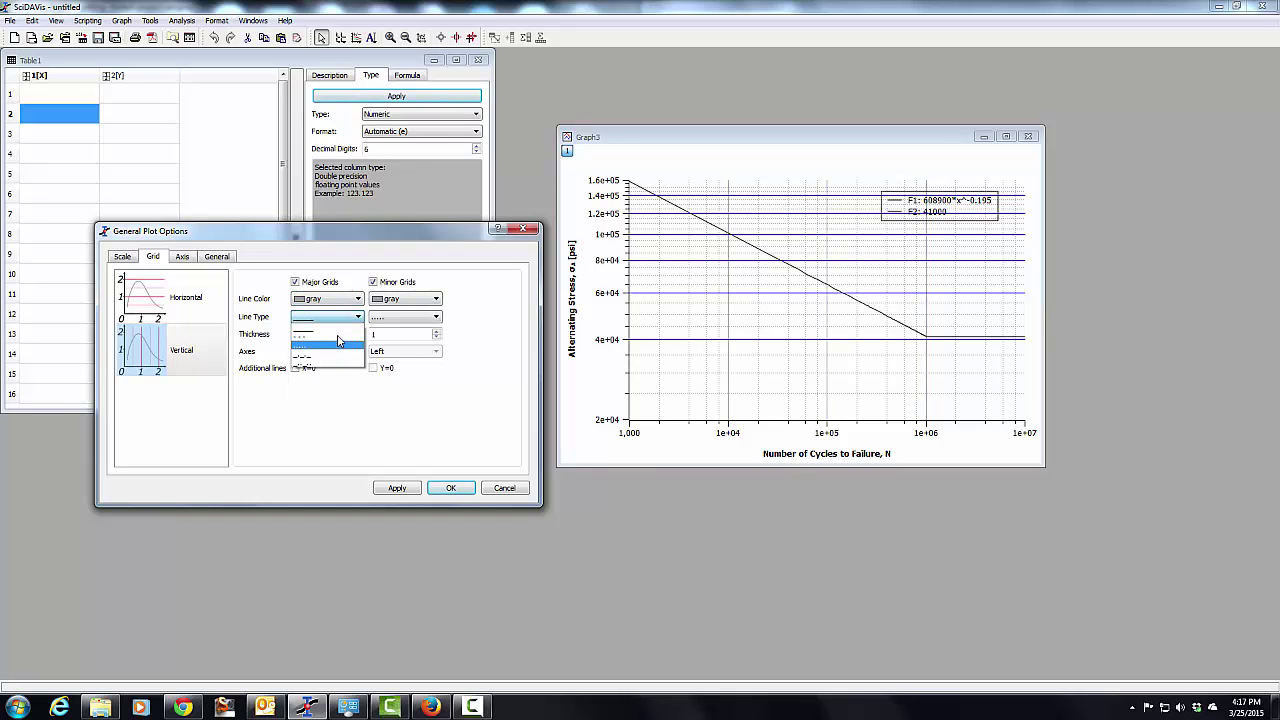
click(325, 334)
click(397, 488)
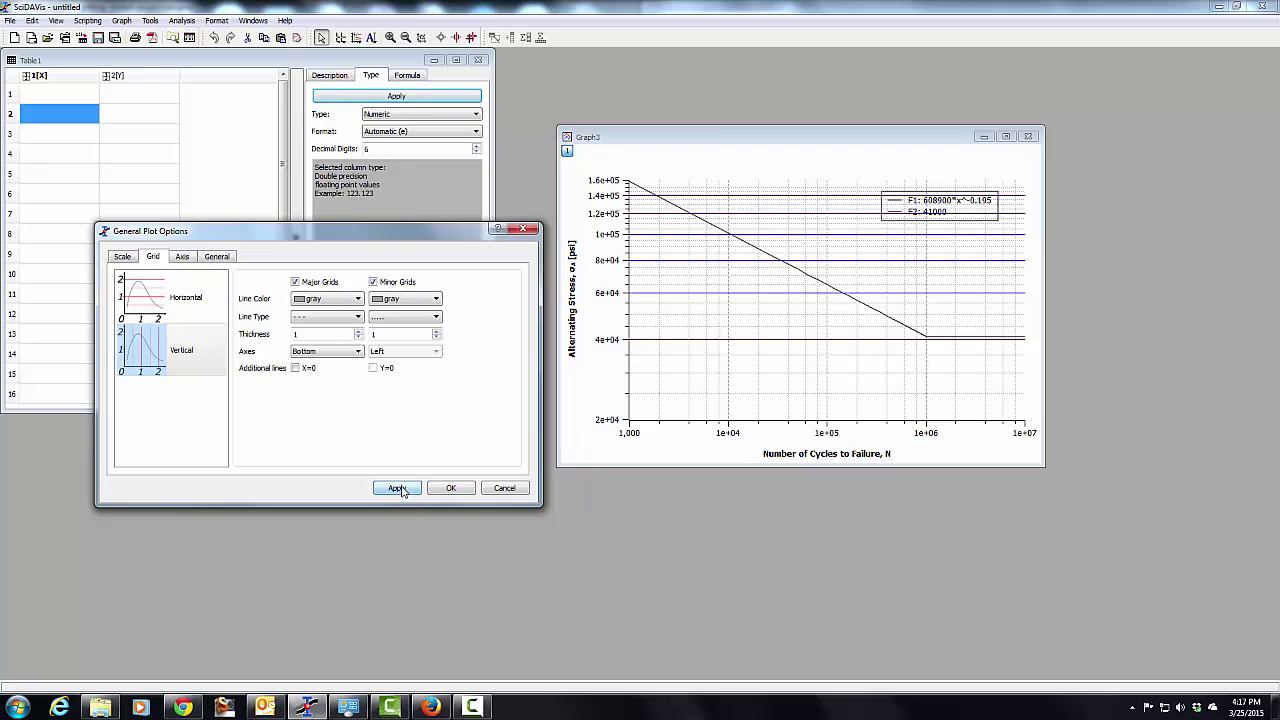
click(168, 299)
click(330, 299)
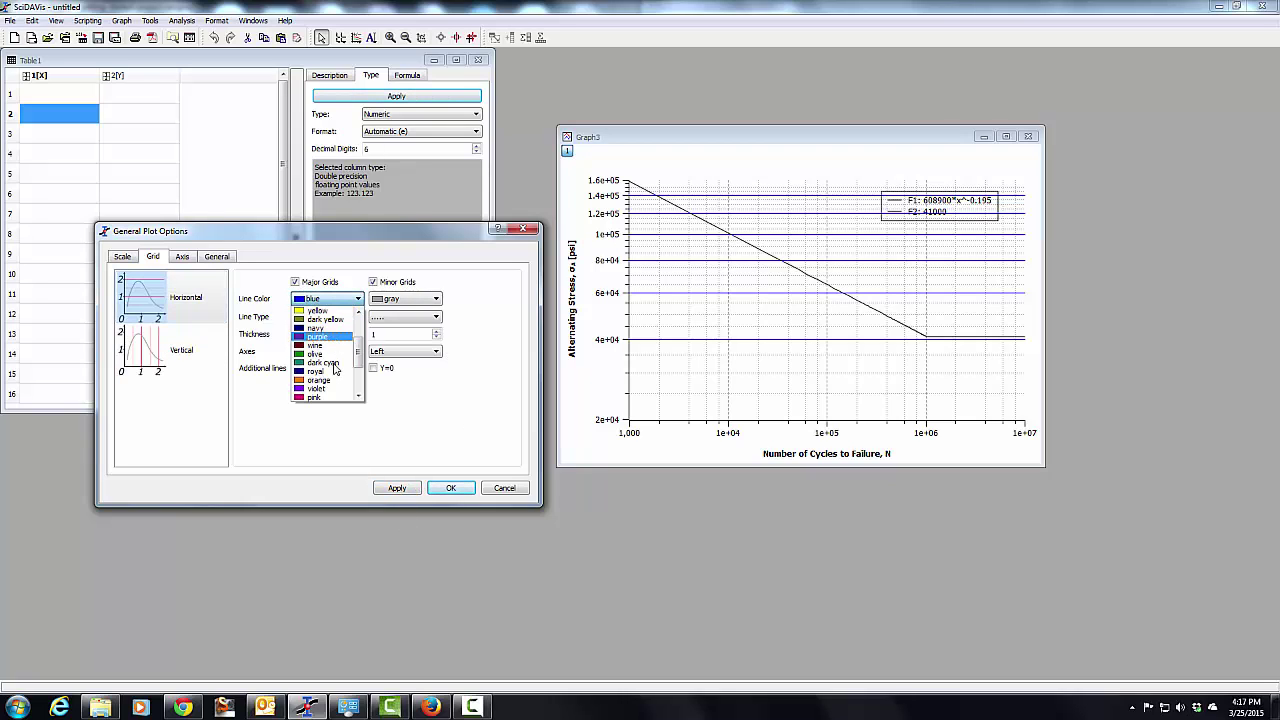
click(330, 363)
click(330, 316)
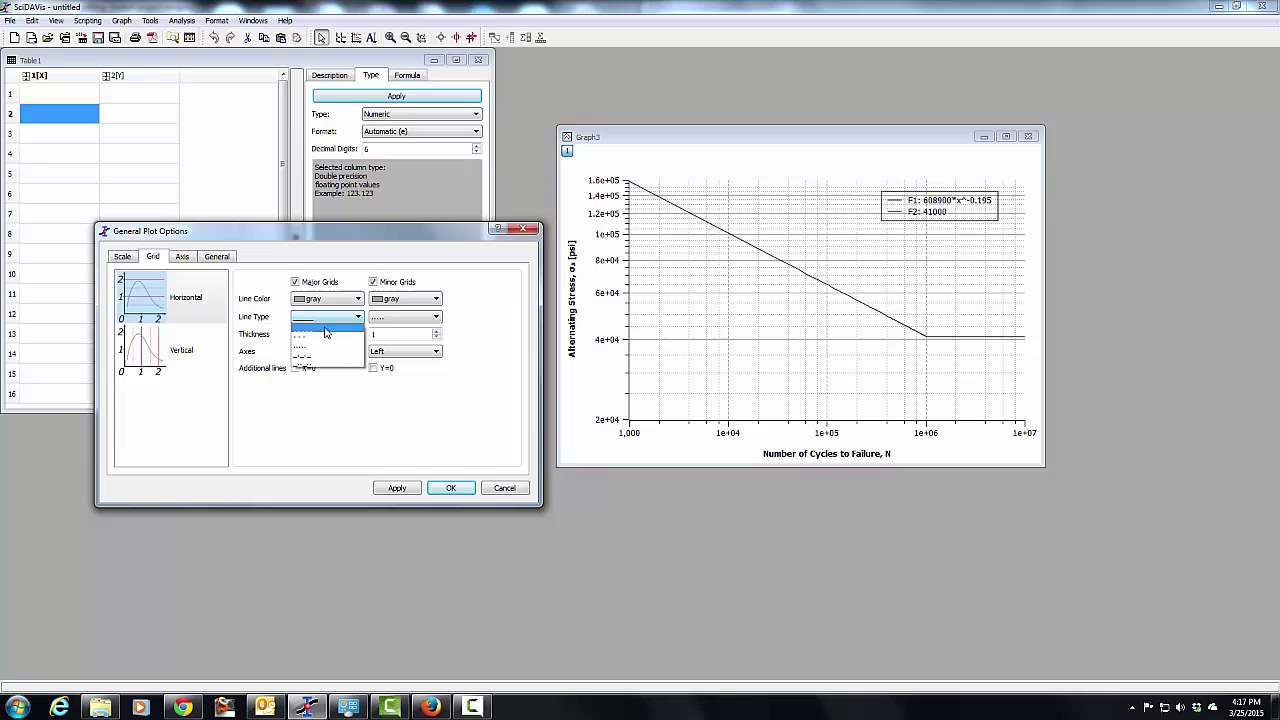
click(325, 341)
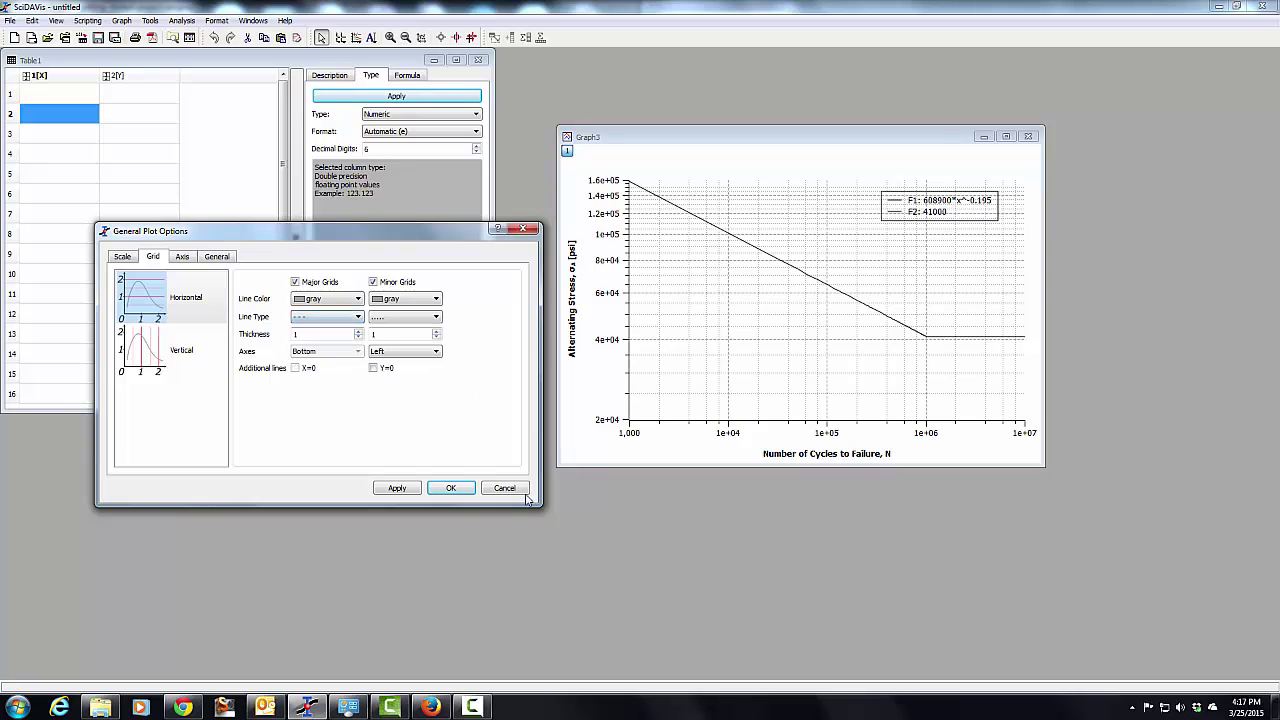
click(449, 489)
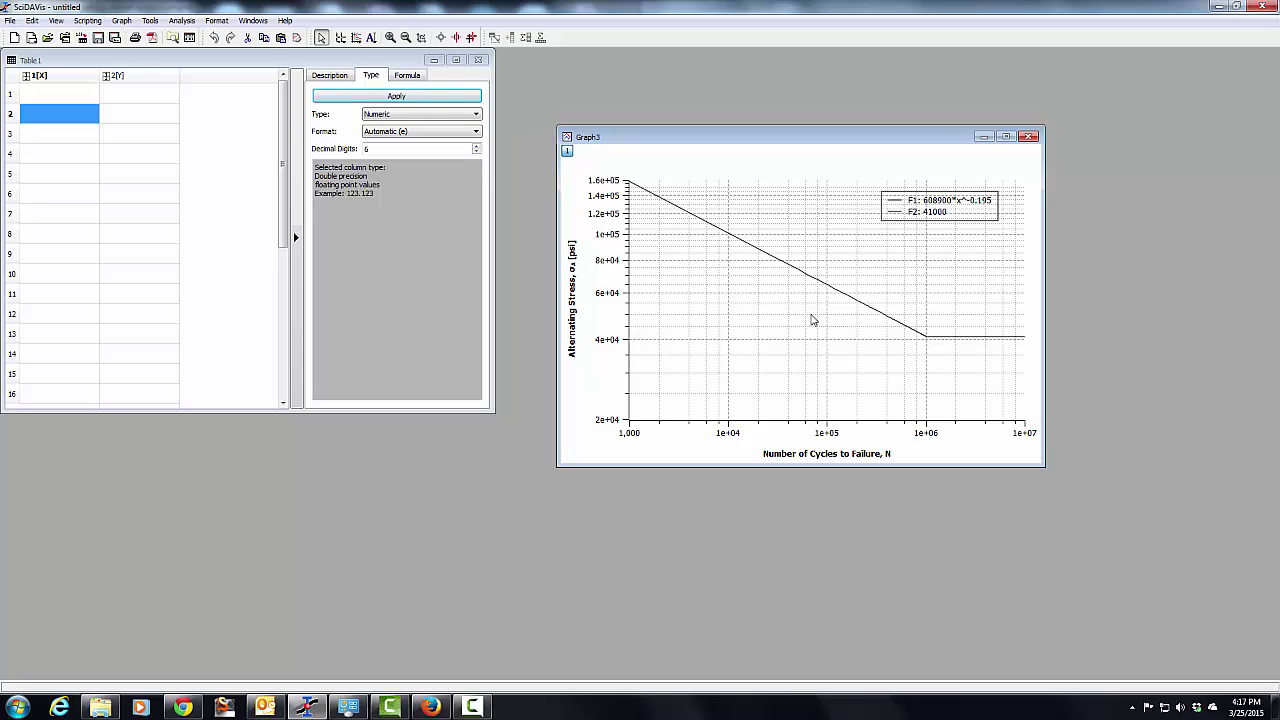
Step: Format the left axis labels as Decimal with precision 0
double_click(605, 206)
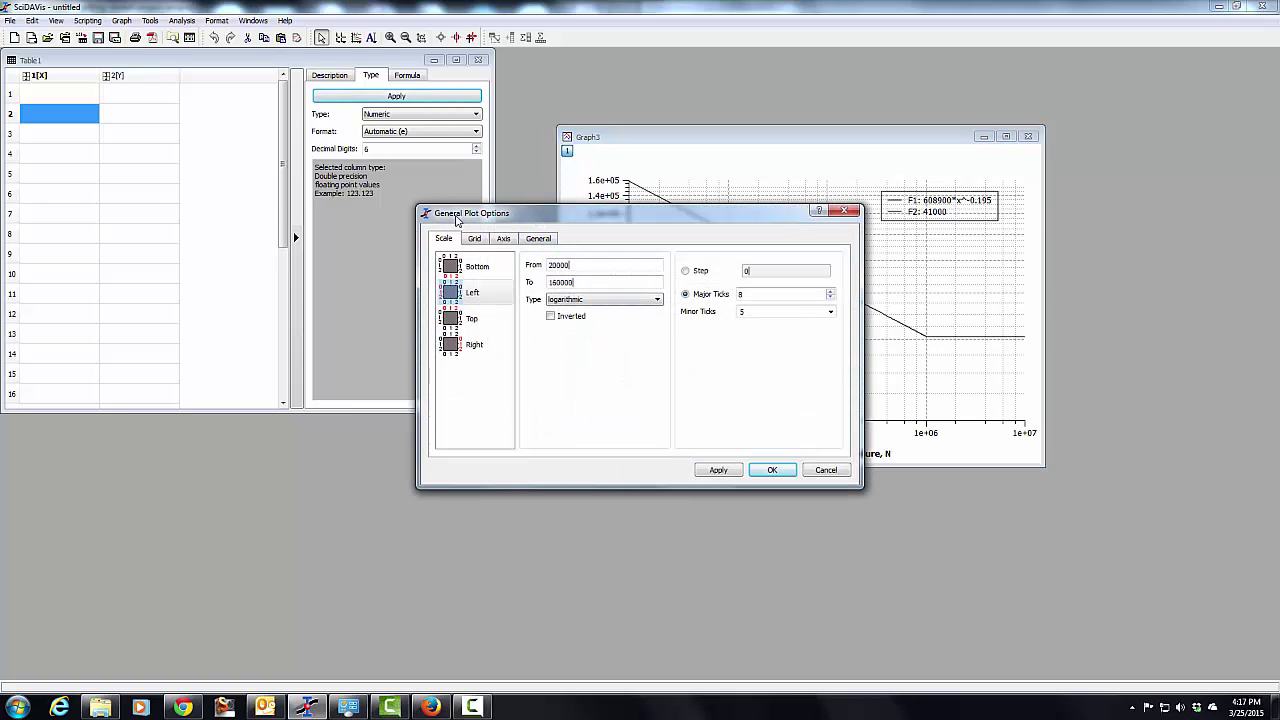
drag(456, 216, 324, 222)
click(371, 242)
drag(465, 219, 237, 163)
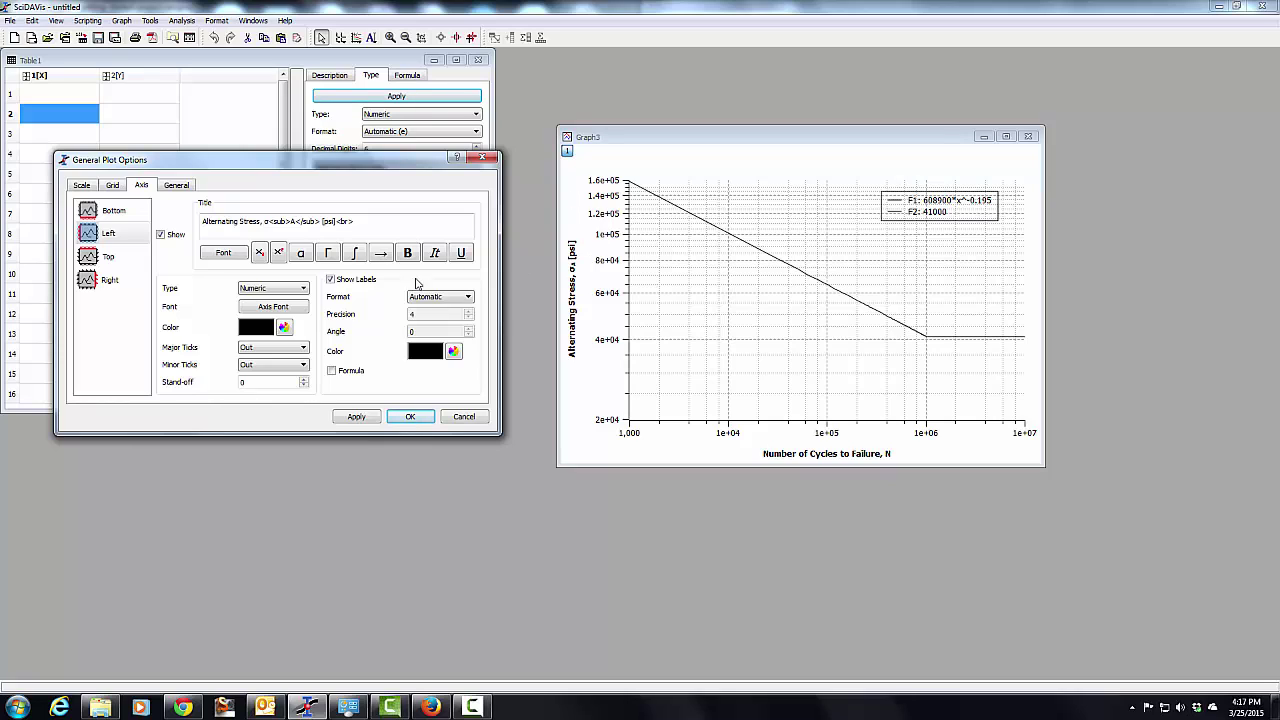
click(440, 296)
click(455, 314)
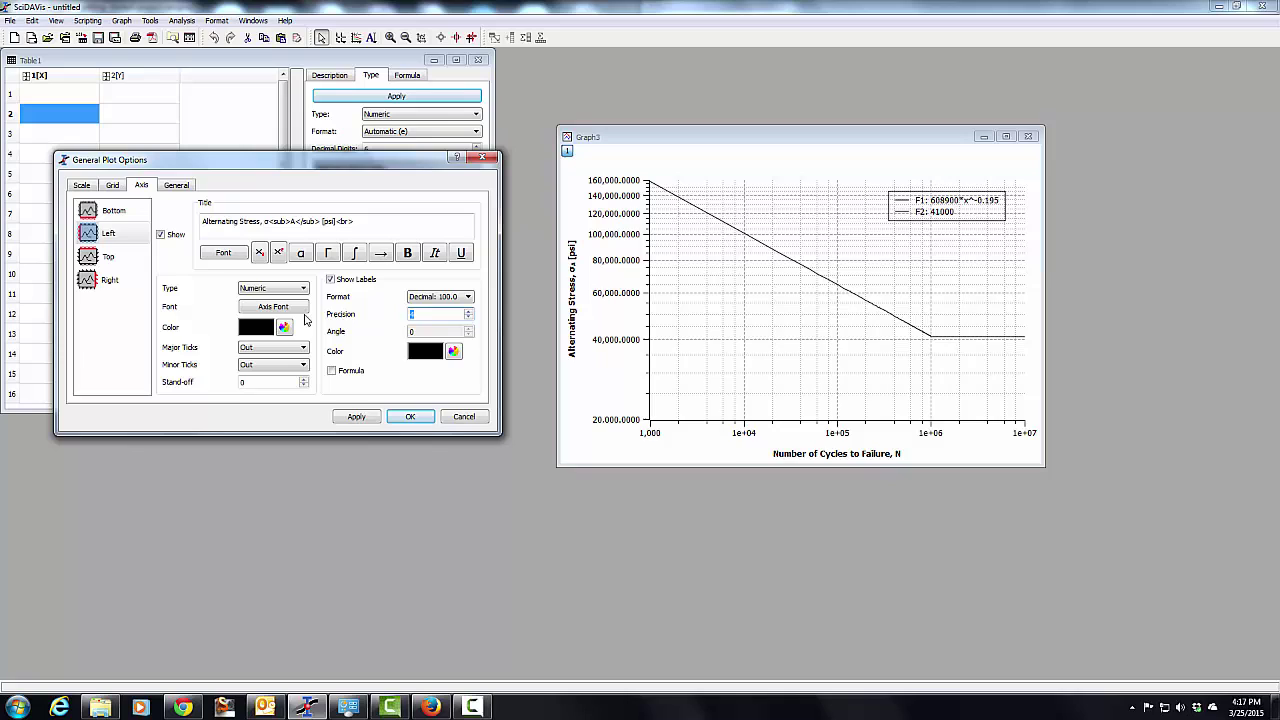
text(0)
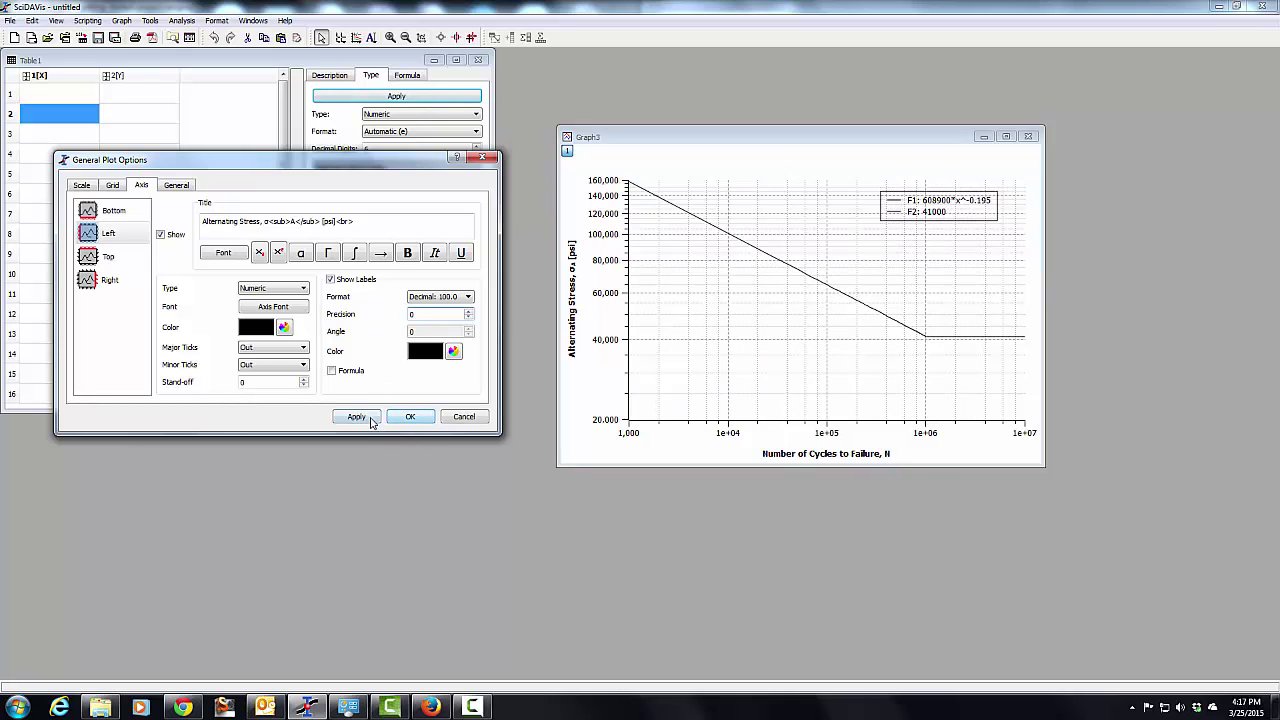
click(371, 417)
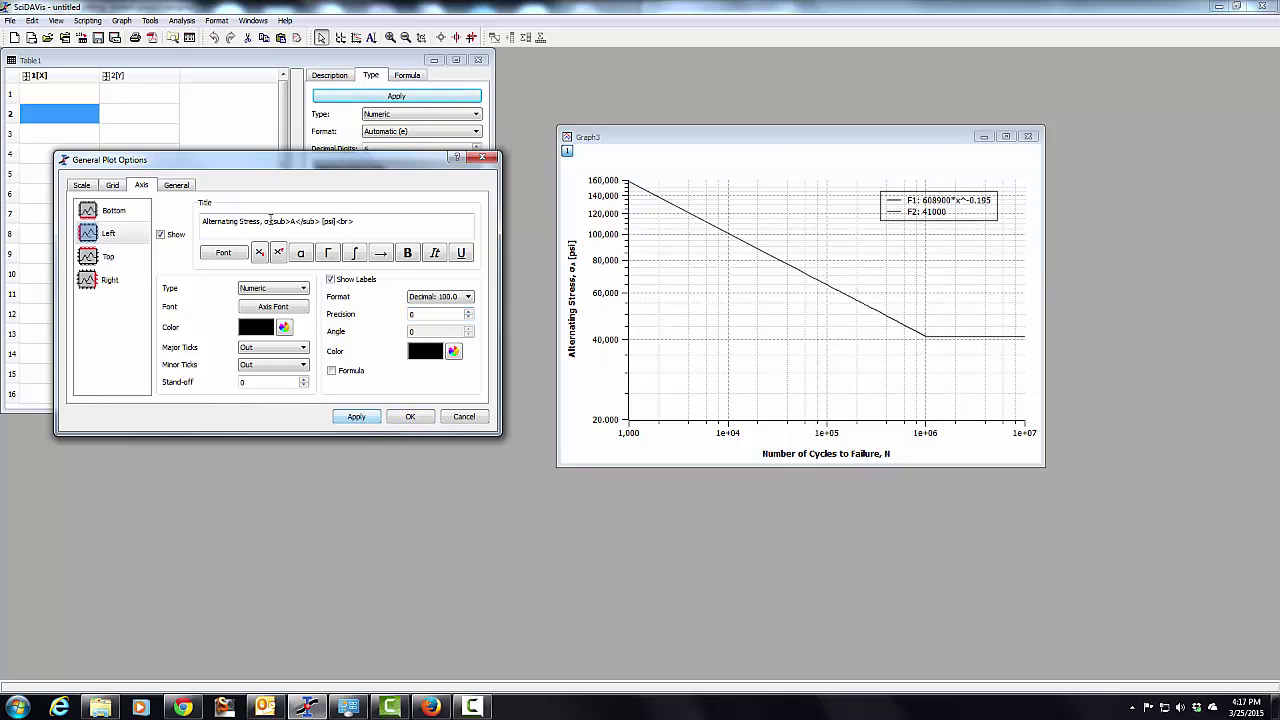
Step: Format the bottom axis labels as Decimal with precision 0
click(120, 211)
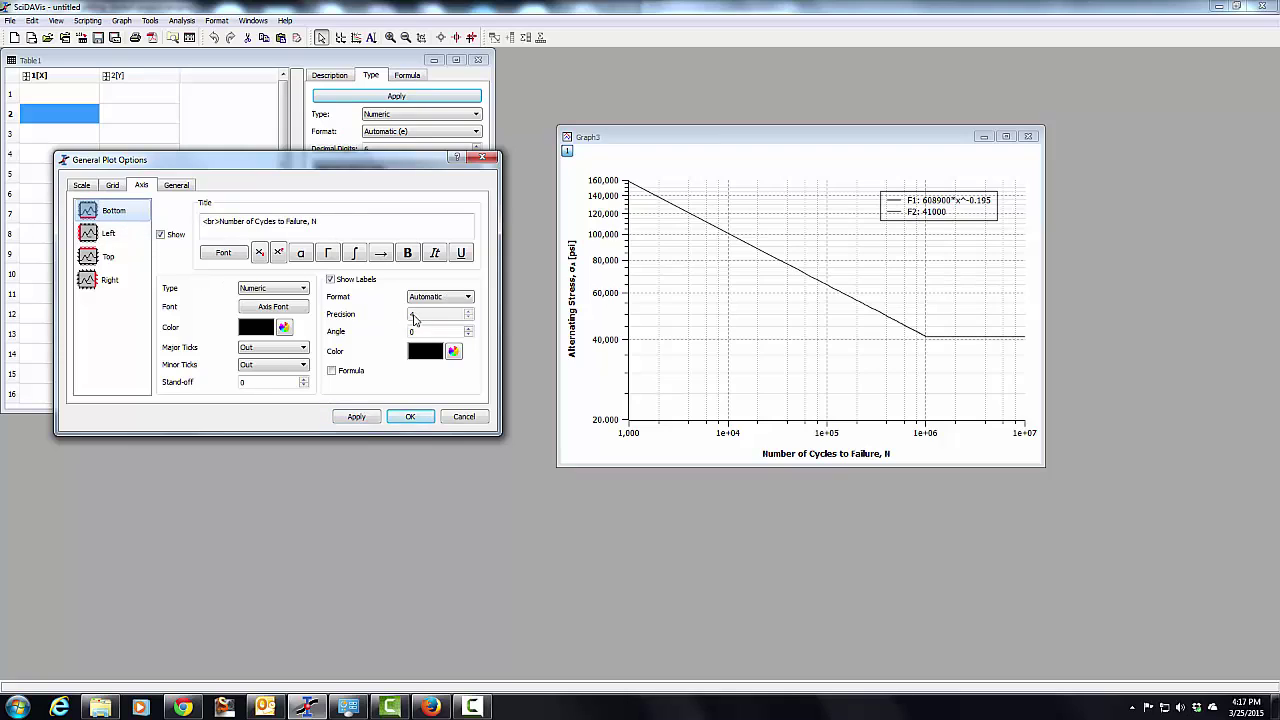
click(427, 297)
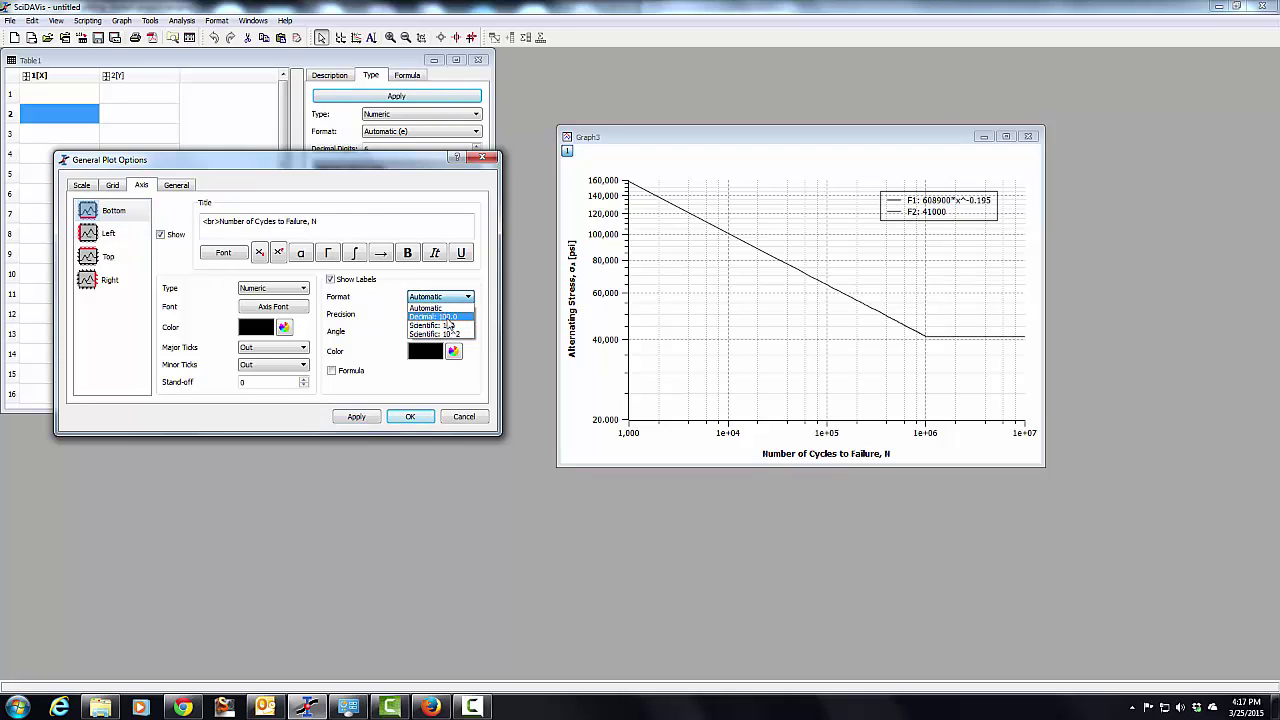
click(460, 316)
double_click(460, 316)
text(0)
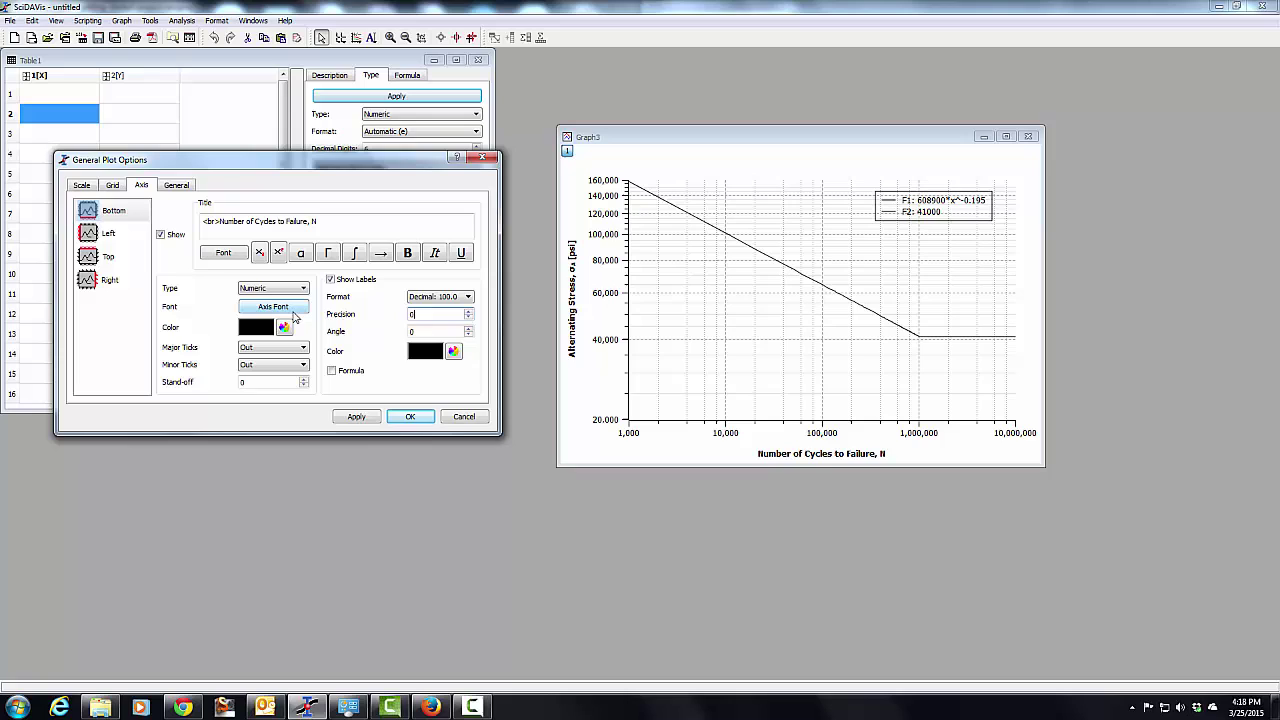
click(410, 416)
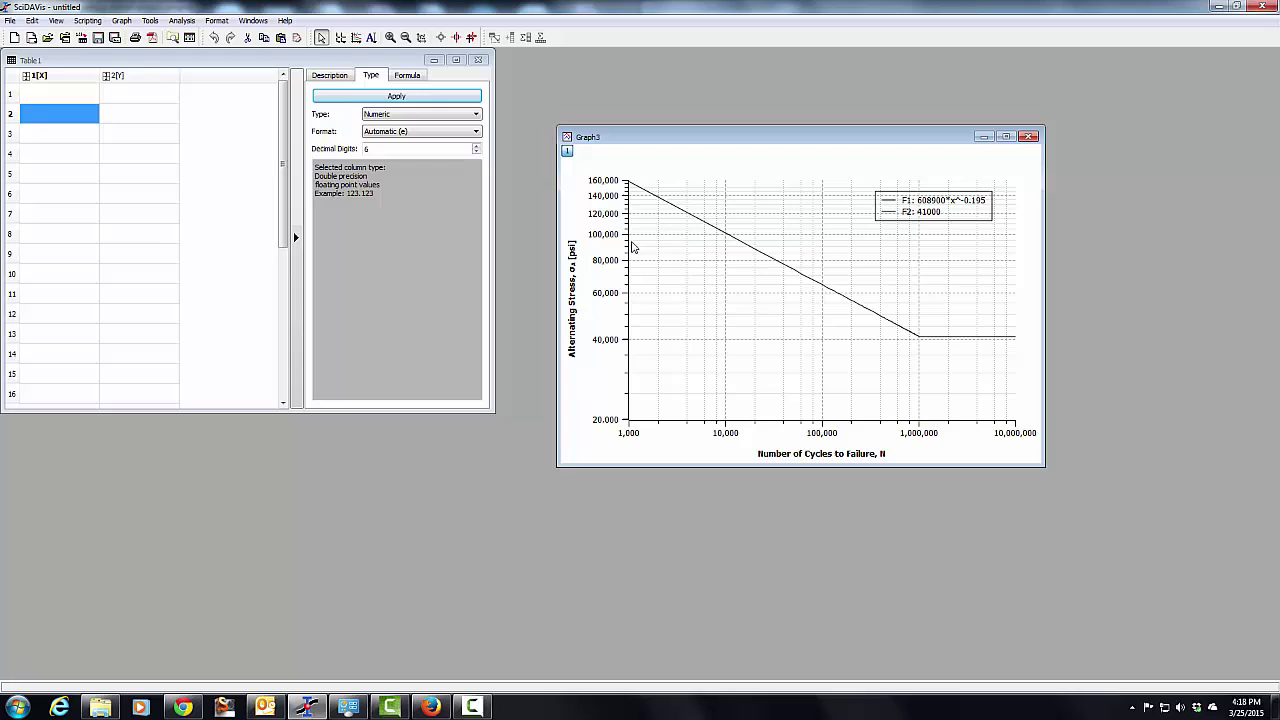
Step: Nudge the legend slightly lower in the plot's upper right
click(956, 213)
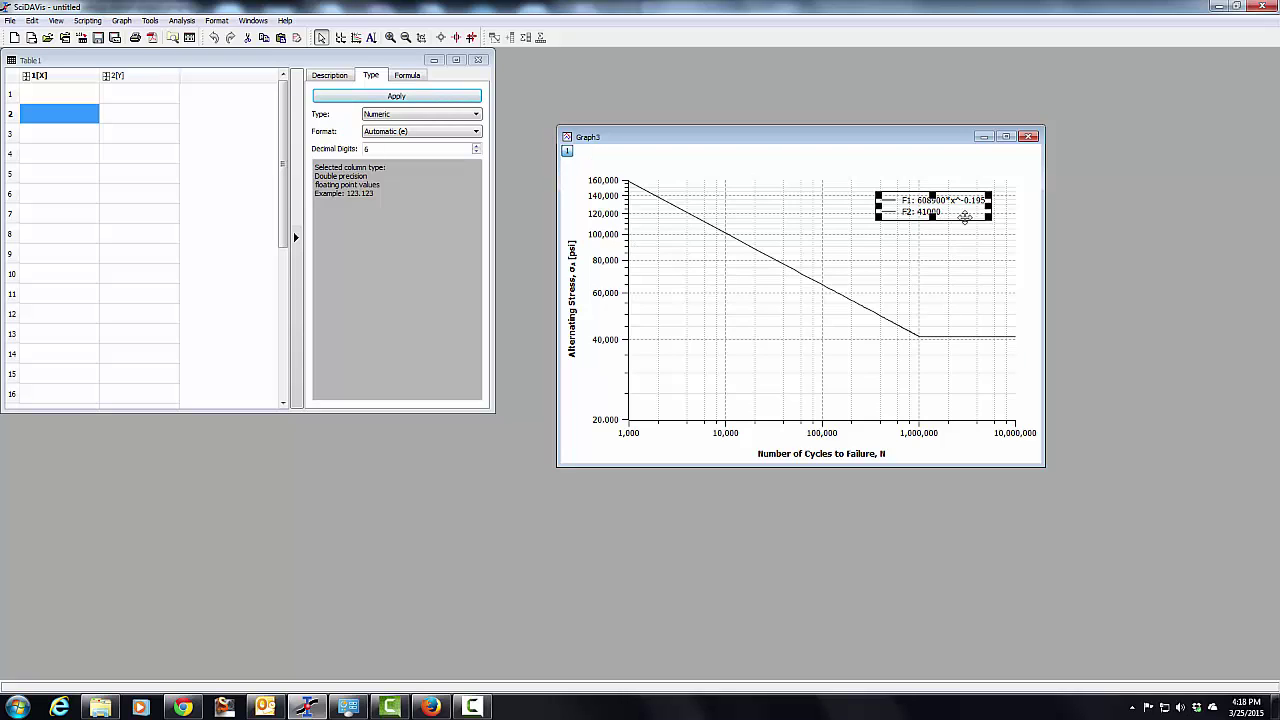
drag(953, 212, 955, 220)
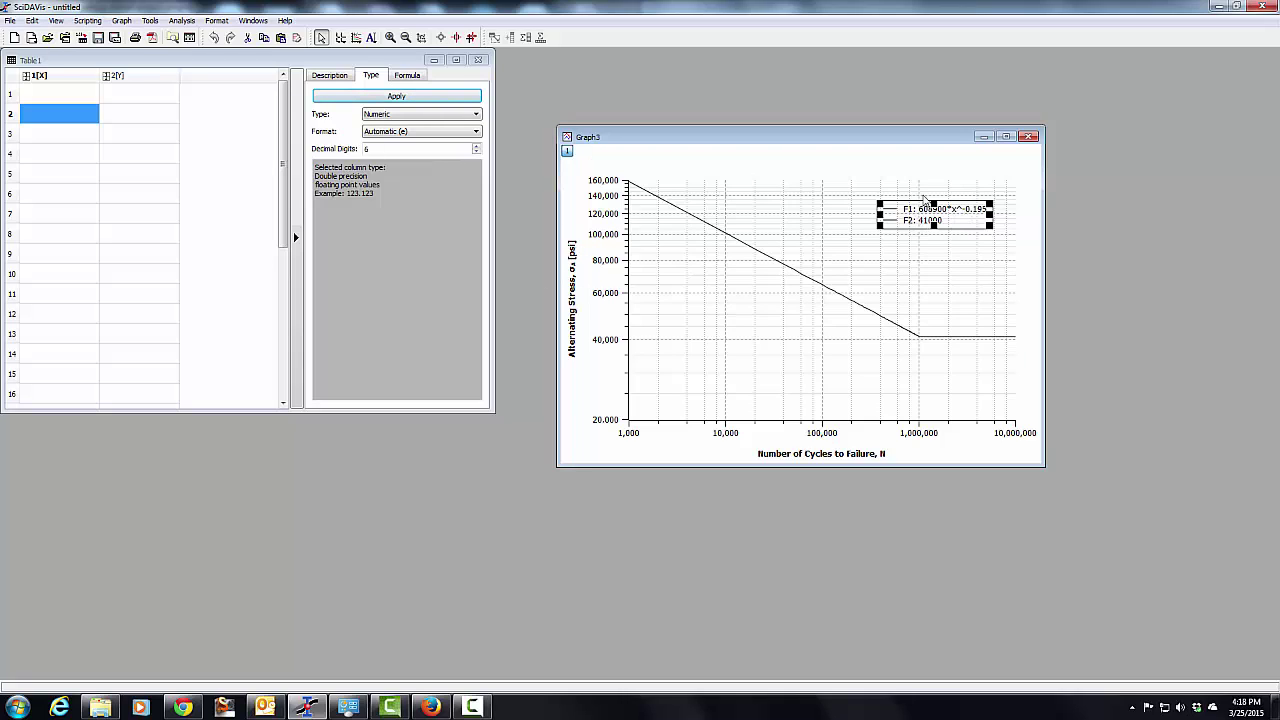
Step: In the legend's text options, delete the 'F2: 41000' line and the 'F1:' label
double_click(958, 212)
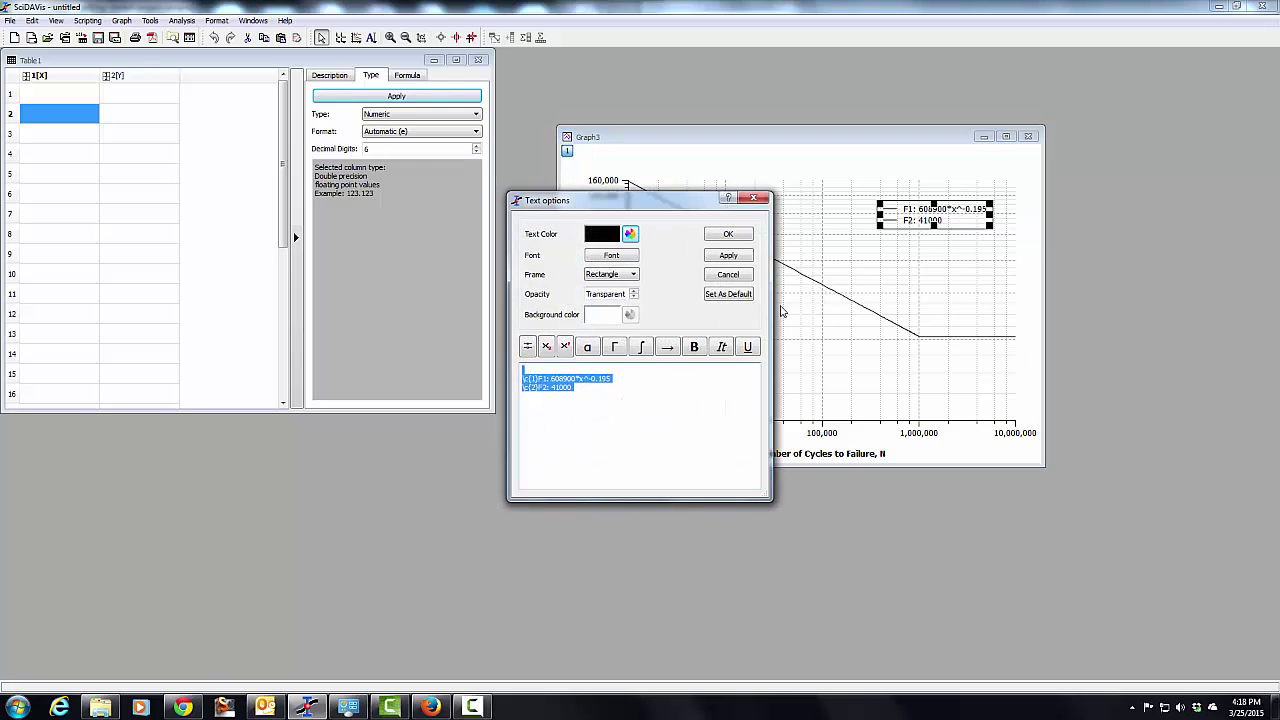
click(551, 391)
drag(575, 389, 490, 390)
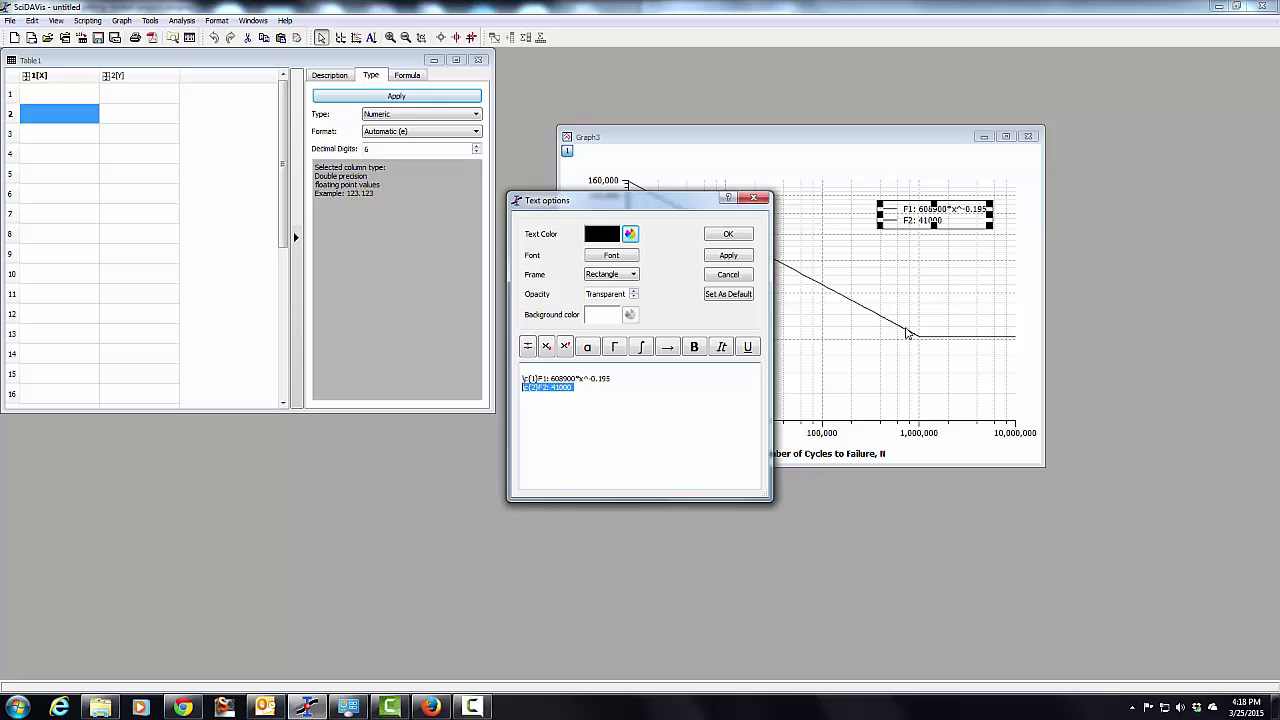
key(Delete)
drag(548, 379, 540, 381)
key(Delete)
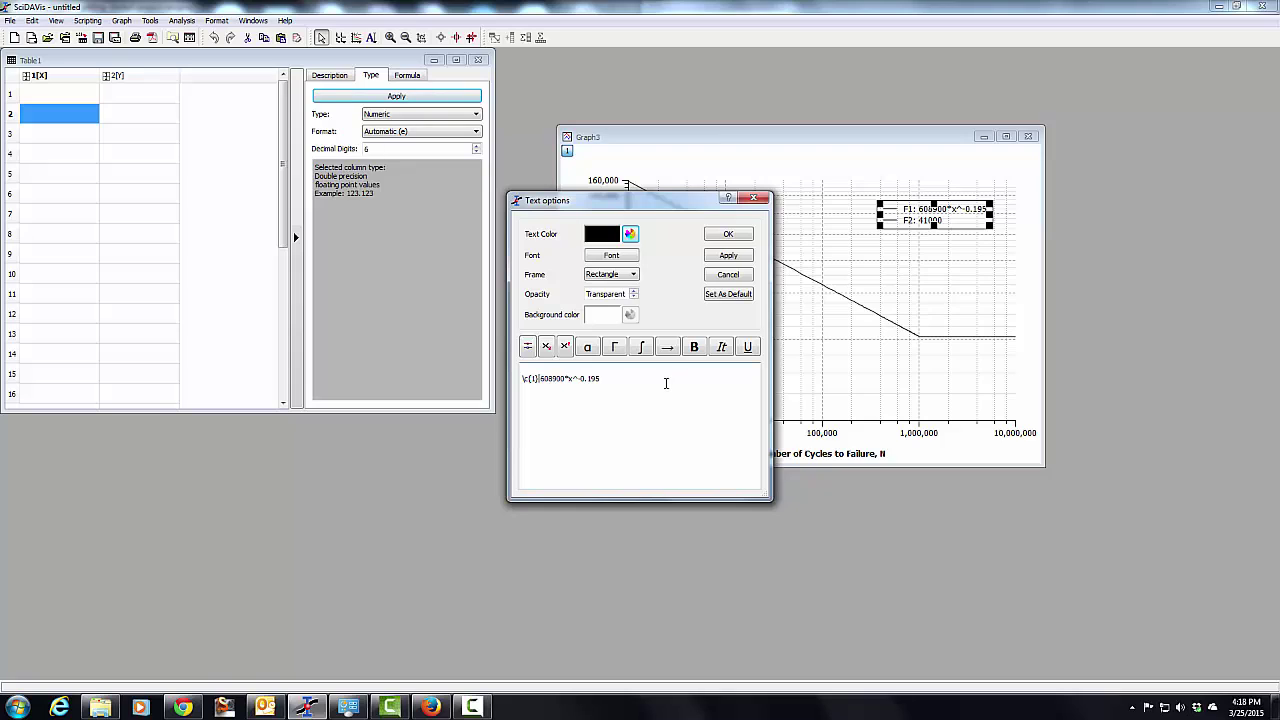
Step: Start the legend text with σ, a subscript A, and an equals sign
click(588, 347)
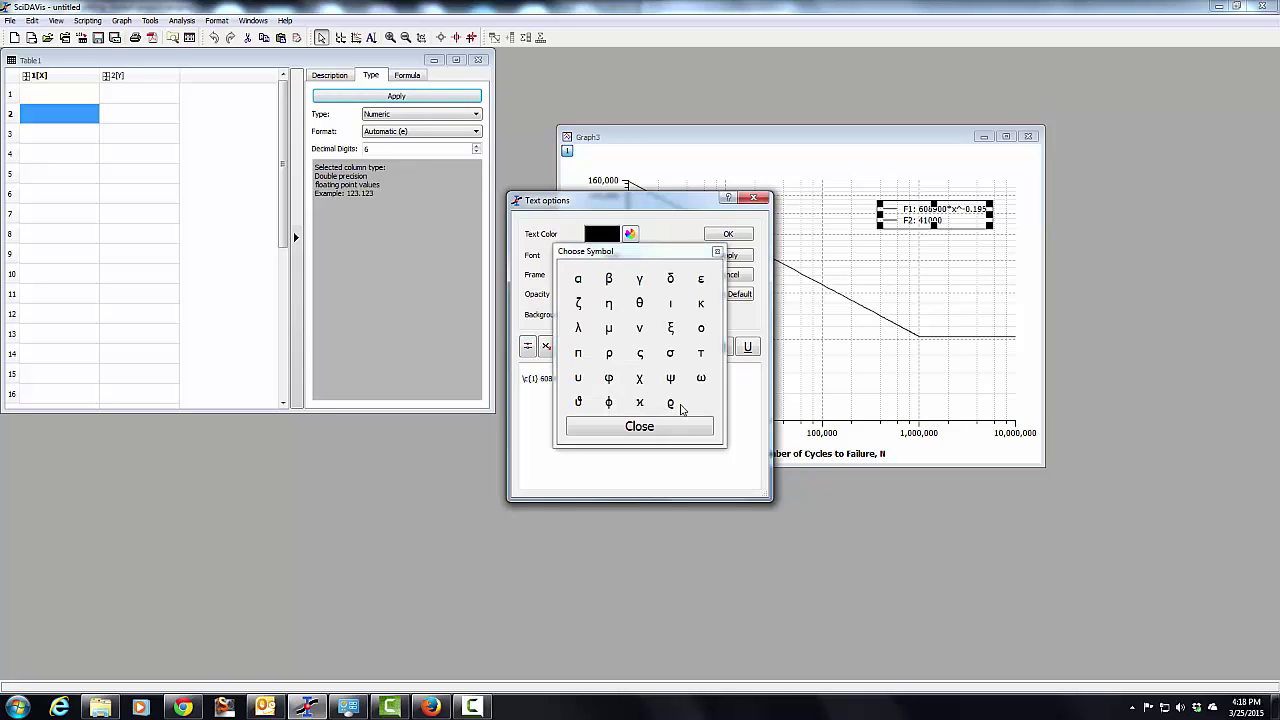
click(670, 353)
click(628, 427)
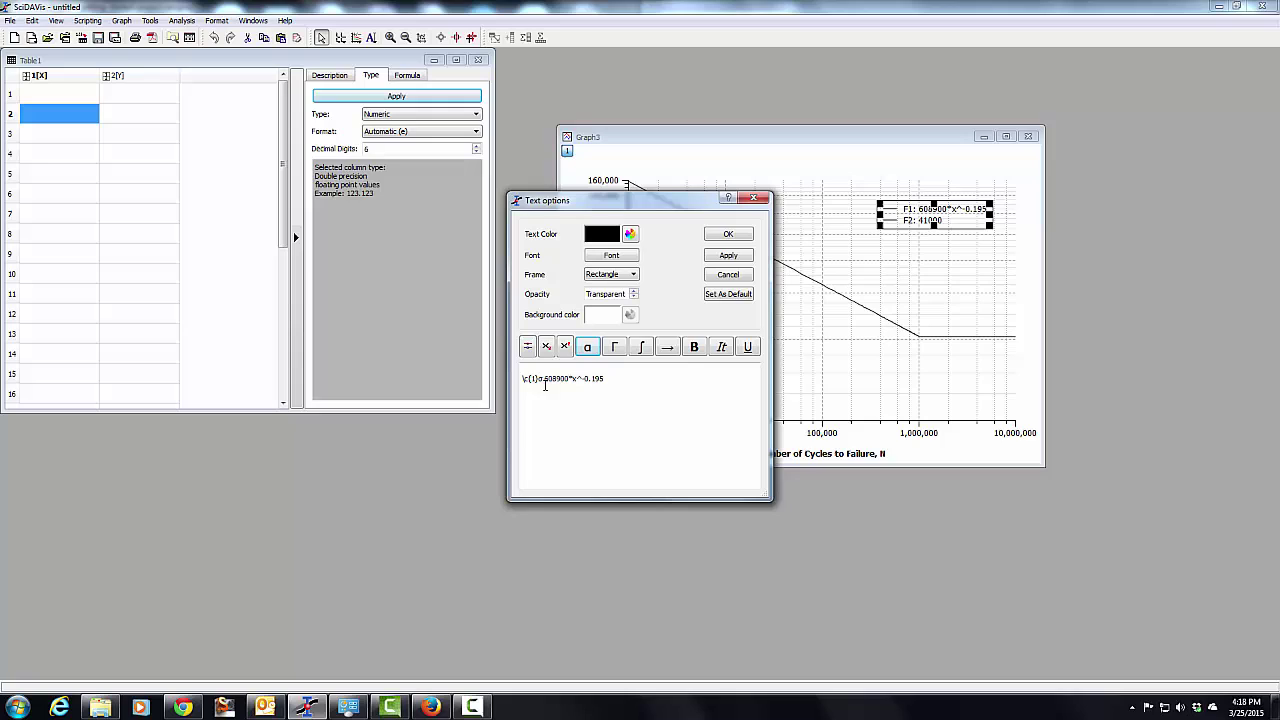
text(A)
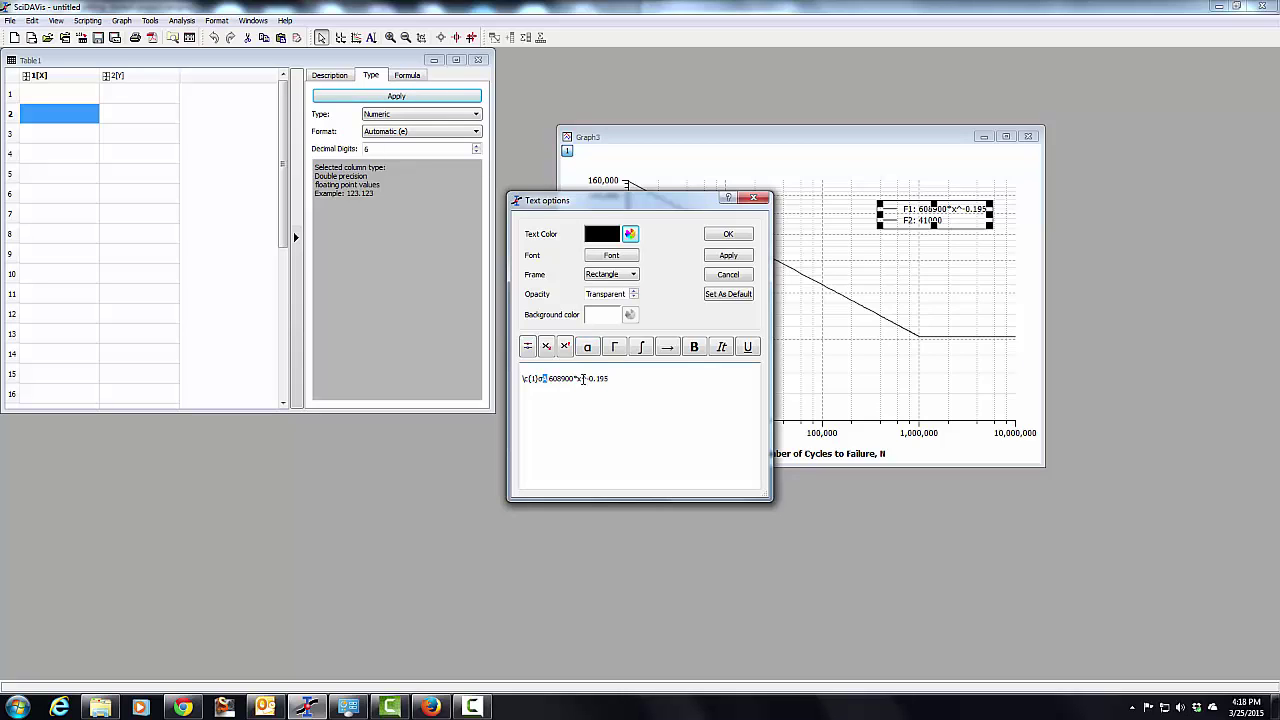
click(546, 346)
text(=)
Step: Replace x with N, superscript the -0.195 exponent, and apply the legend text
double_click(633, 378)
text(N)
drag(636, 378, 648, 378)
click(640, 378)
drag(637, 378, 658, 378)
click(565, 347)
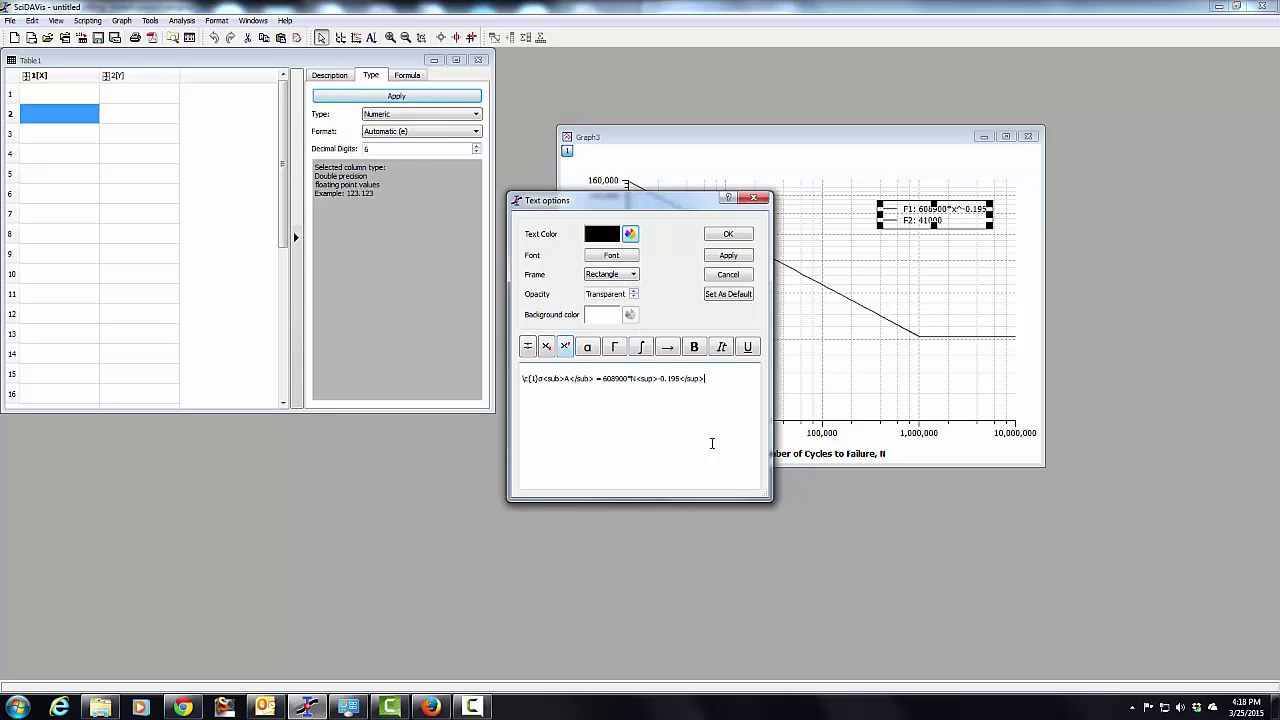
click(729, 256)
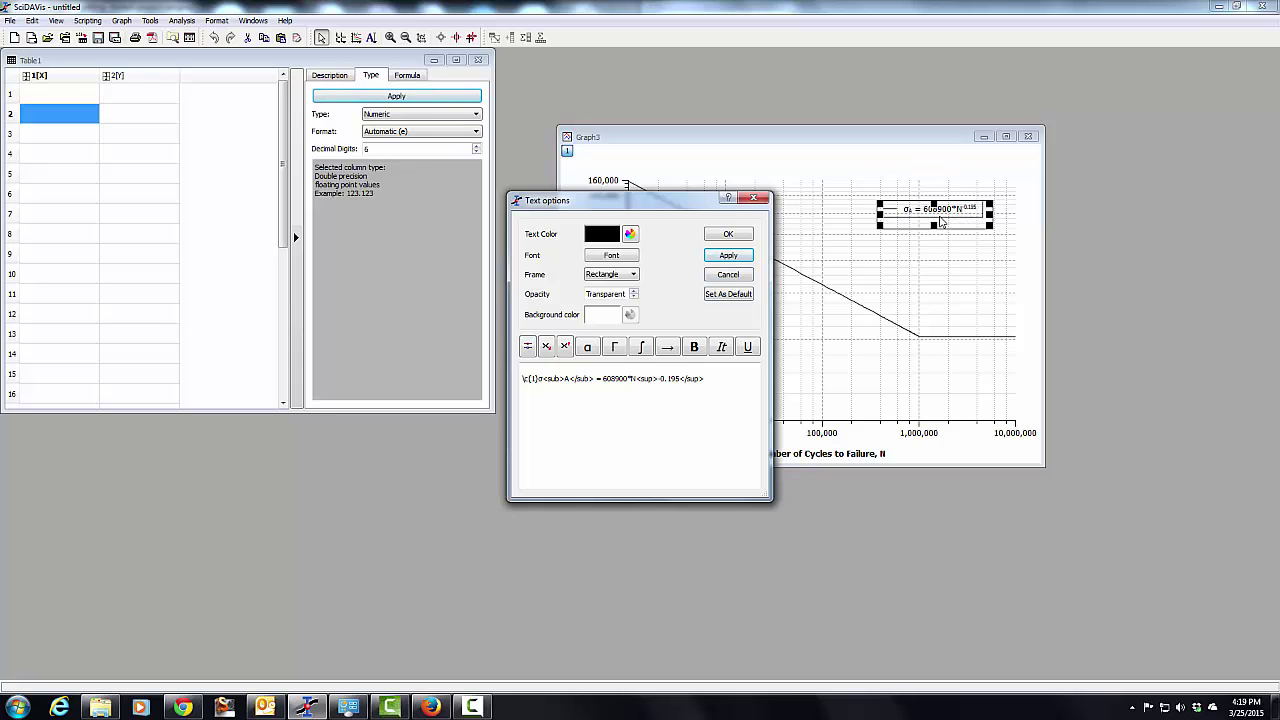
click(592, 368)
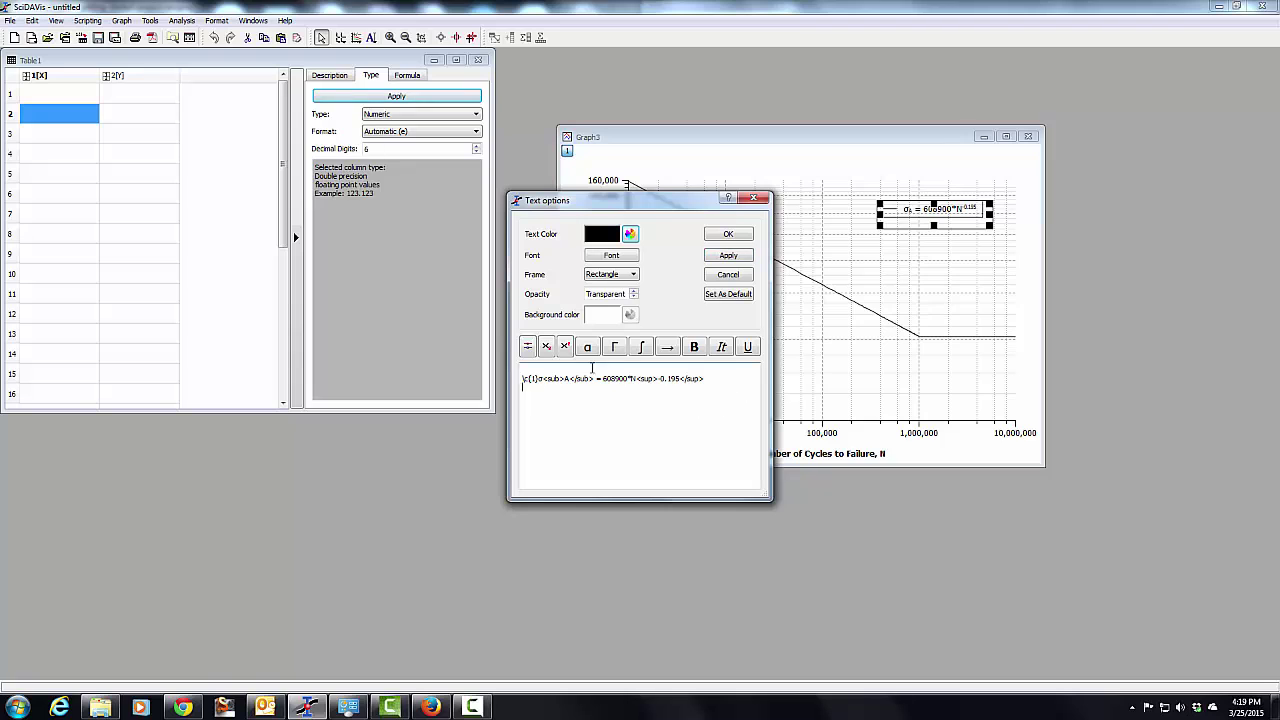
Step: Set the whole legend text to a 12-point font size and apply it
key(ctrl+a)
click(611, 255)
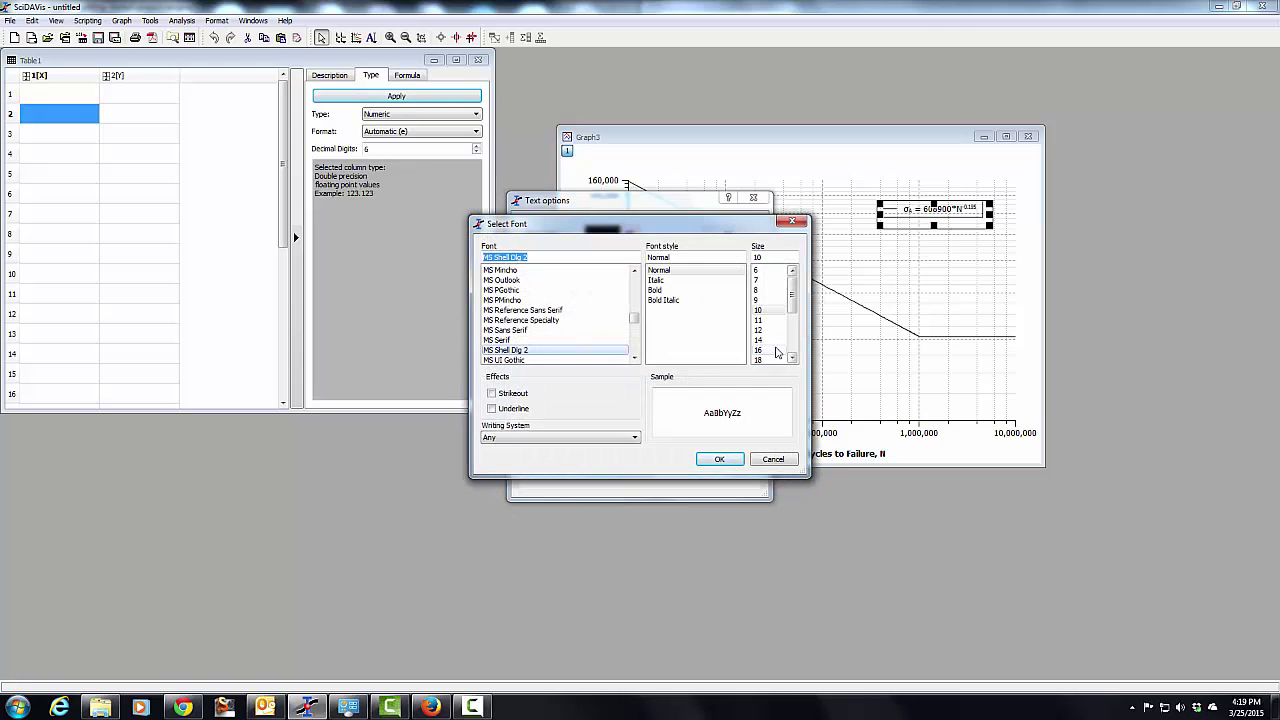
click(774, 330)
click(731, 451)
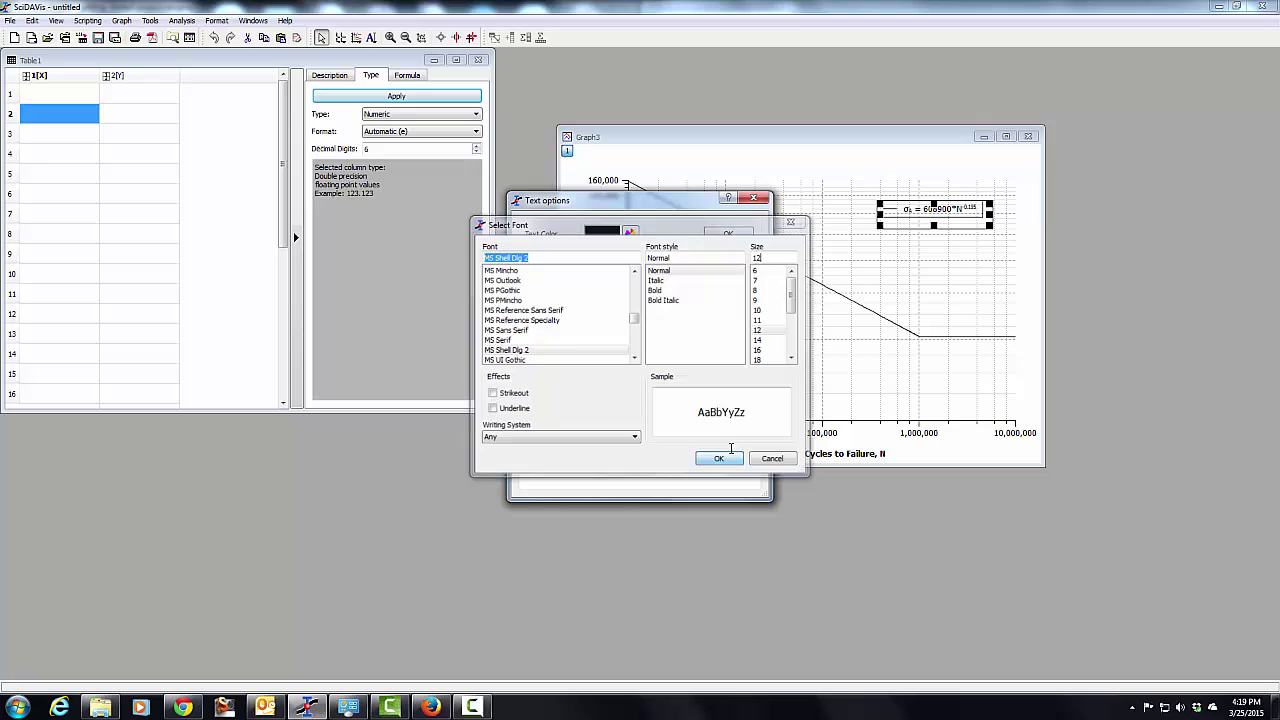
click(733, 258)
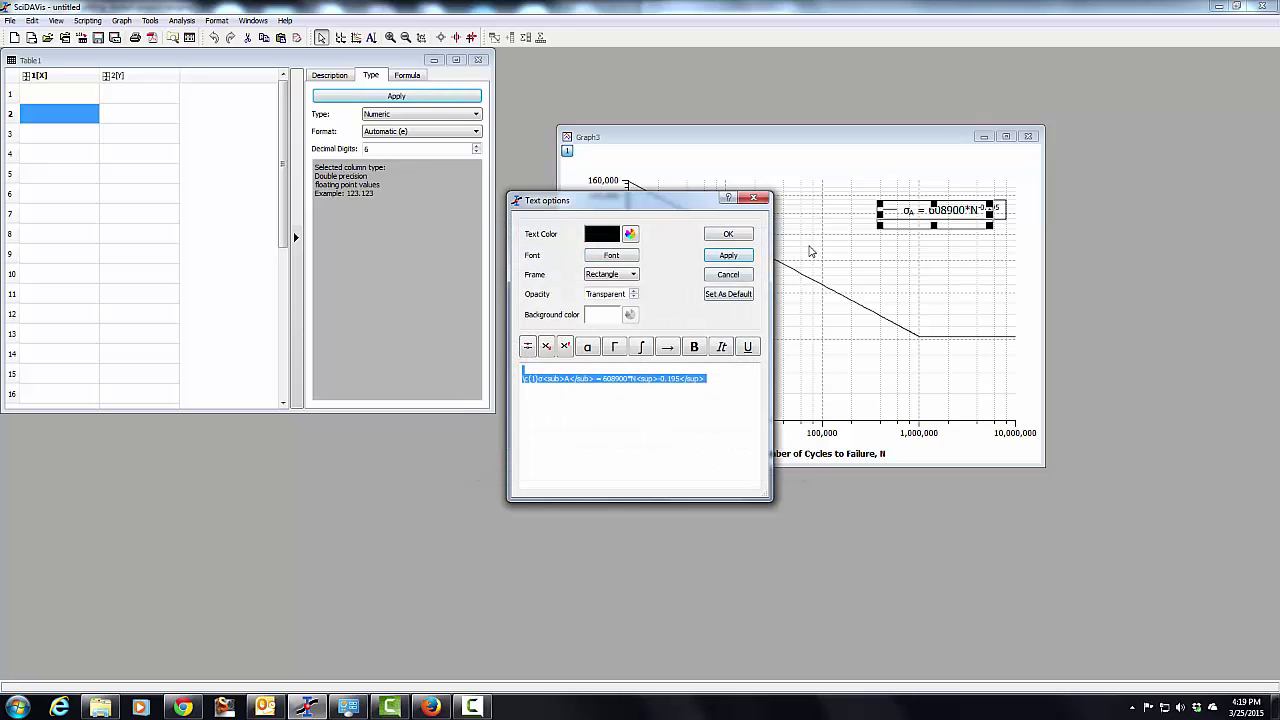
Step: Make the legend background opaque with opacity 255, apply, and close the text options
double_click(606, 293)
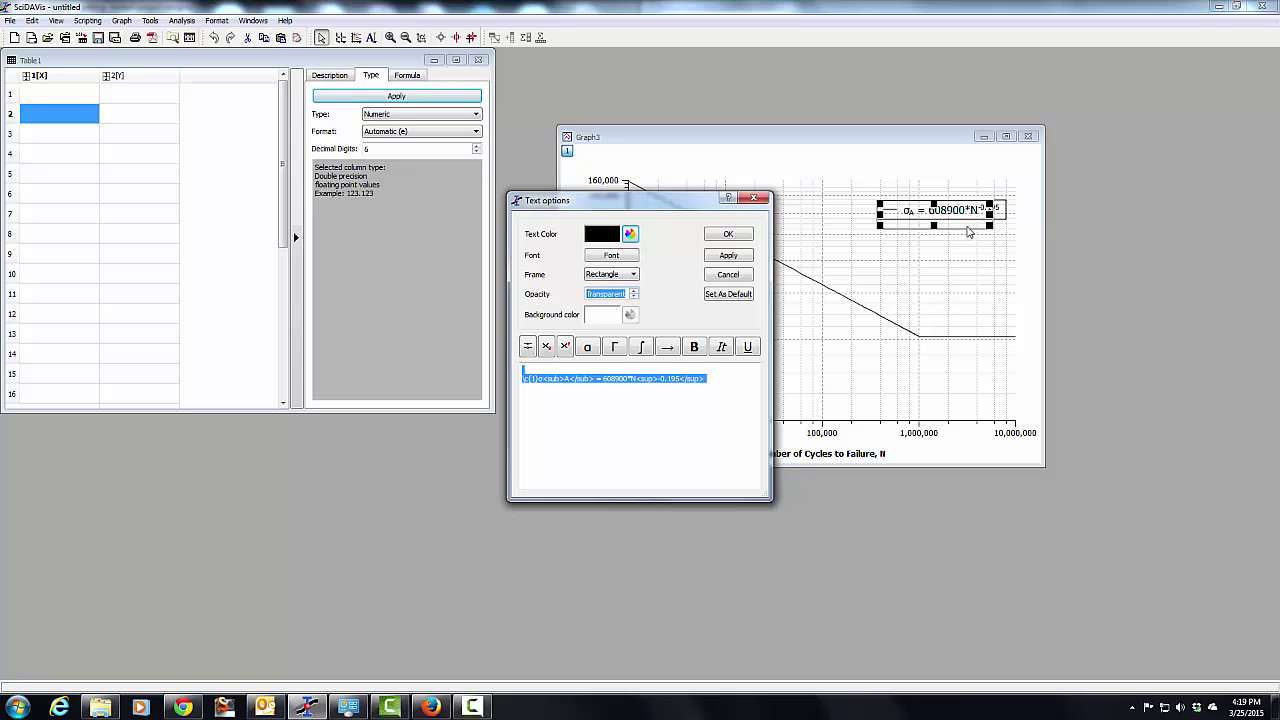
text(255)
click(728, 262)
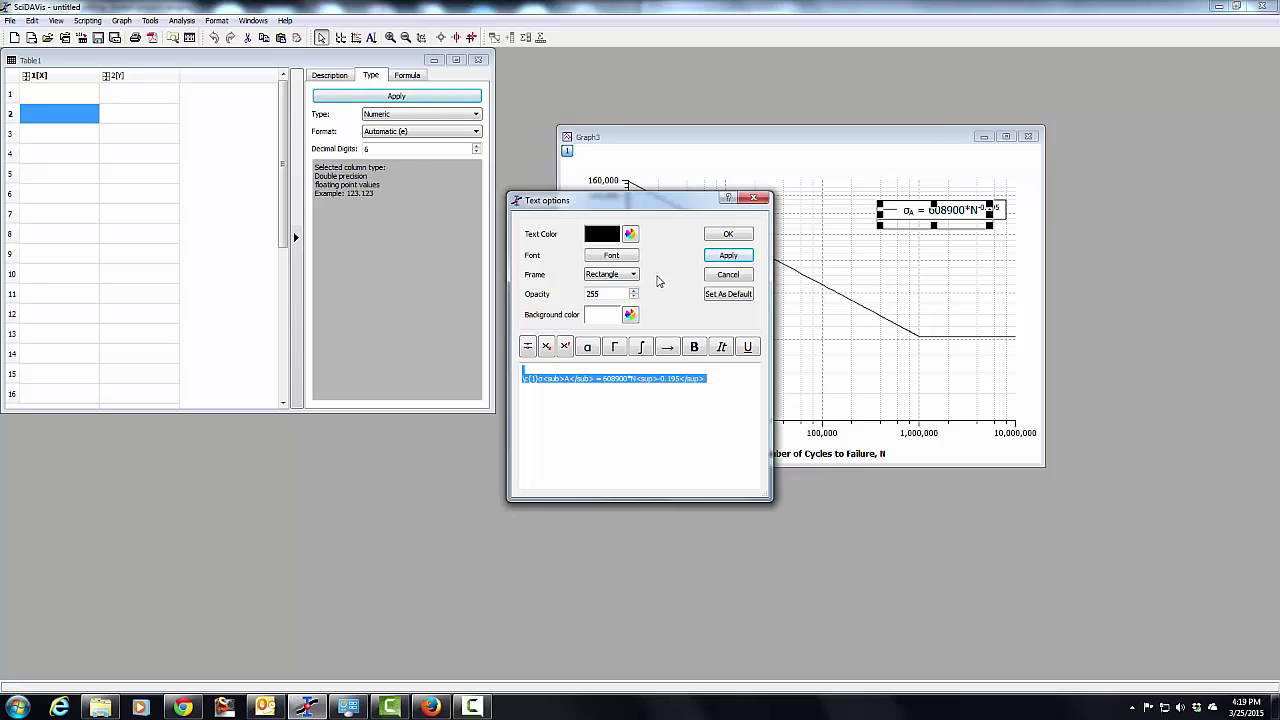
click(731, 236)
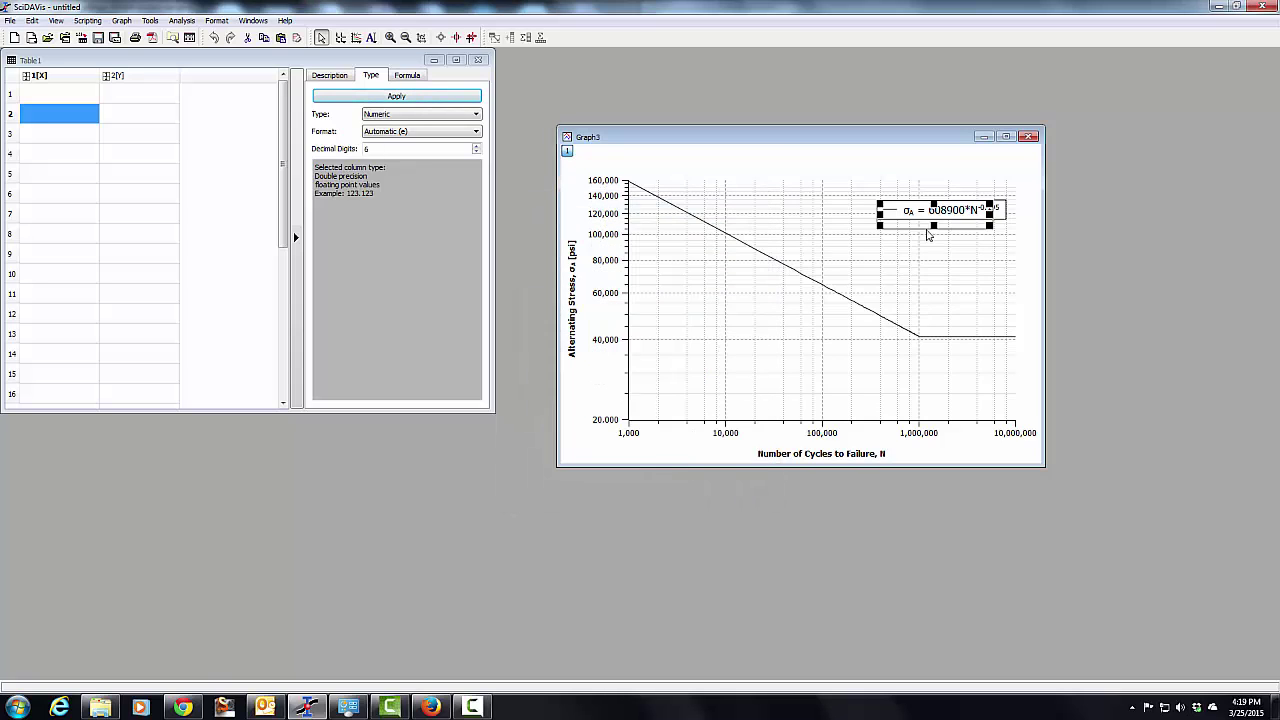
click(928, 191)
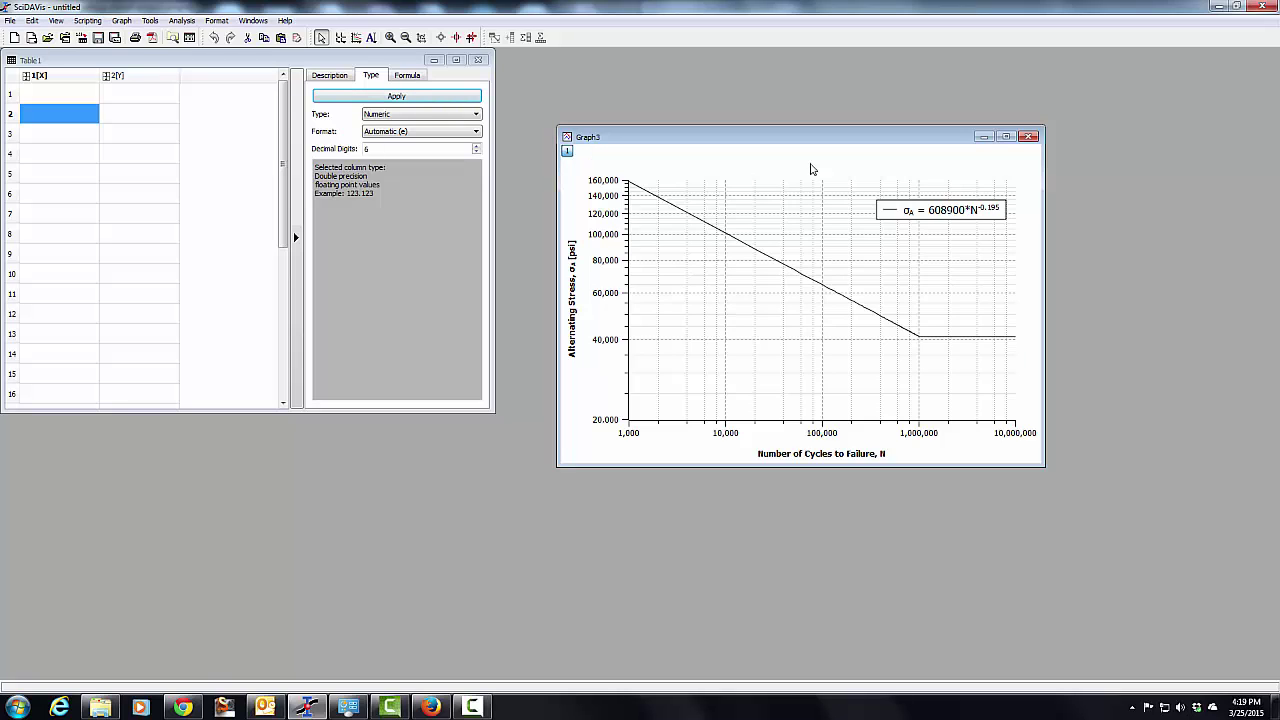
Step: Export the current graph as a PNG image named SNDiagram3.png
click(10, 20)
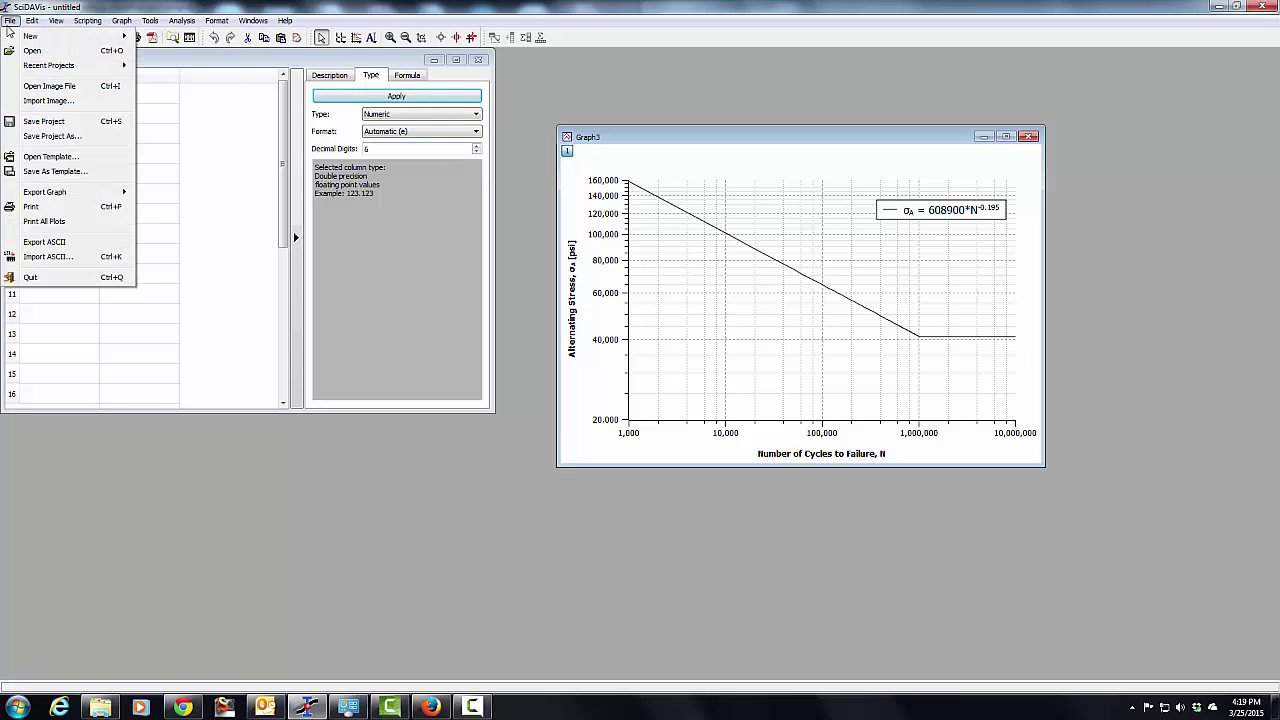
mouse_move(70, 191)
click(176, 196)
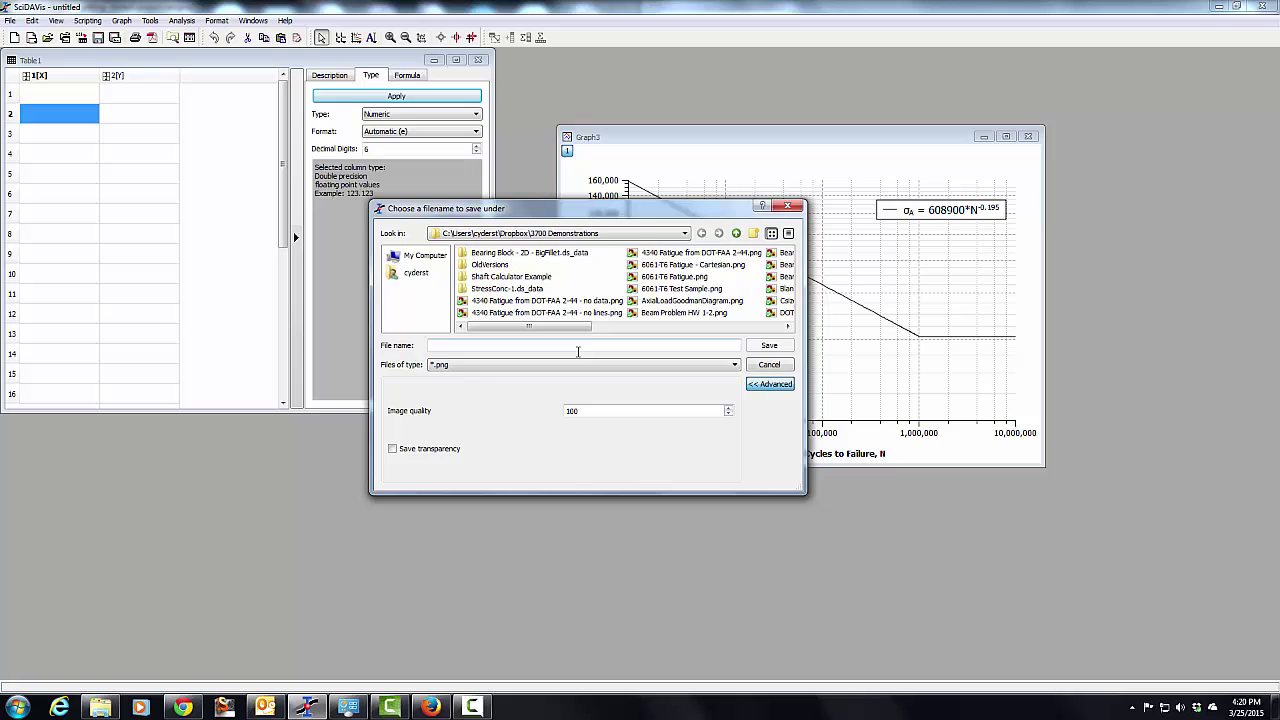
text(SN)
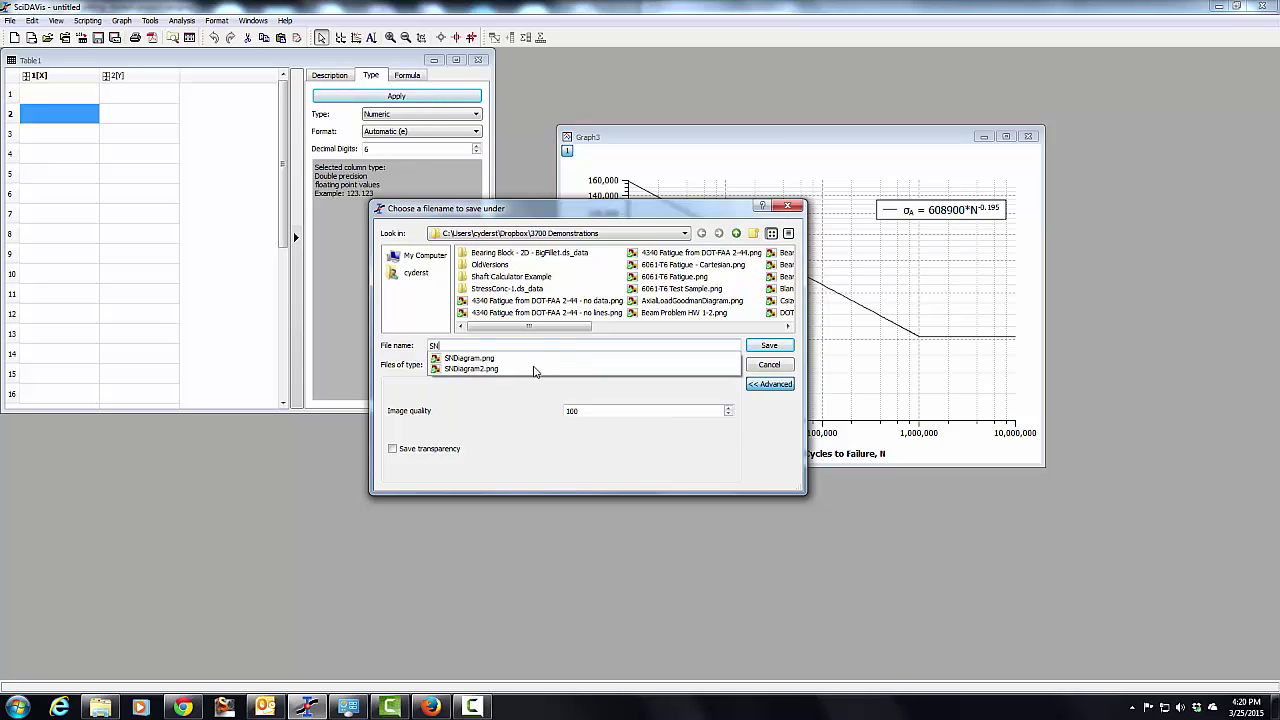
click(485, 369)
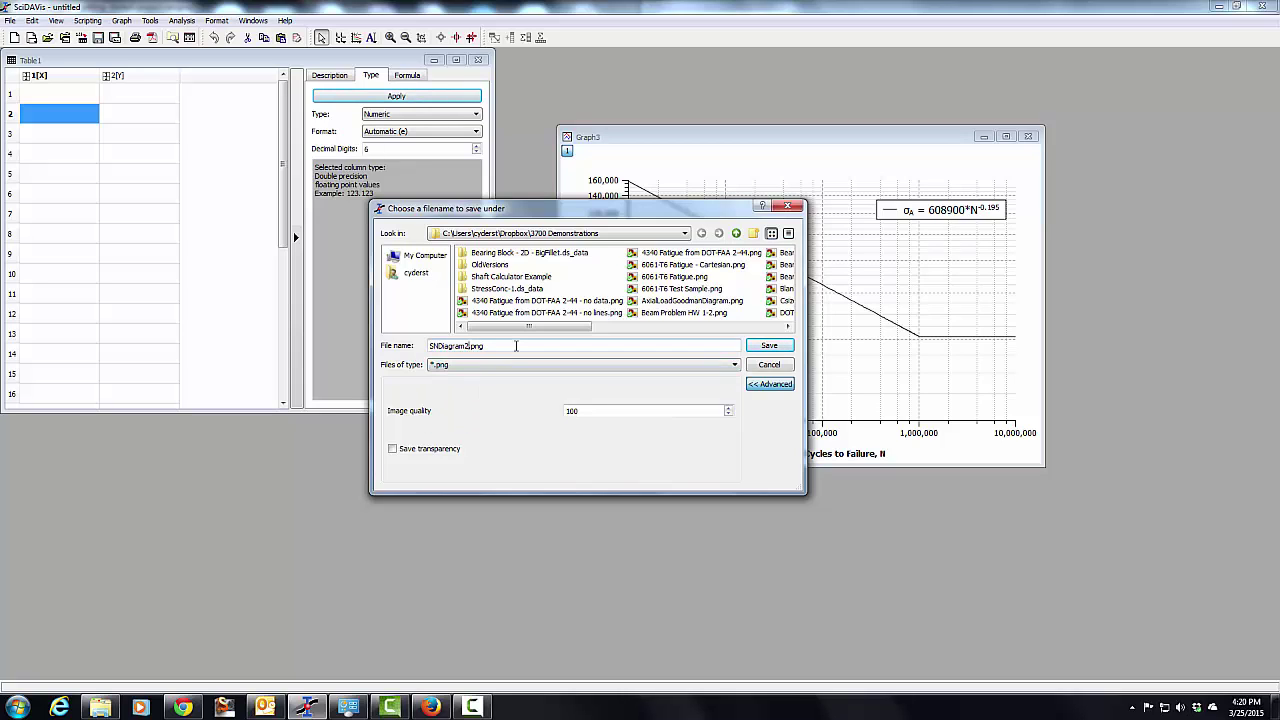
click(769, 345)
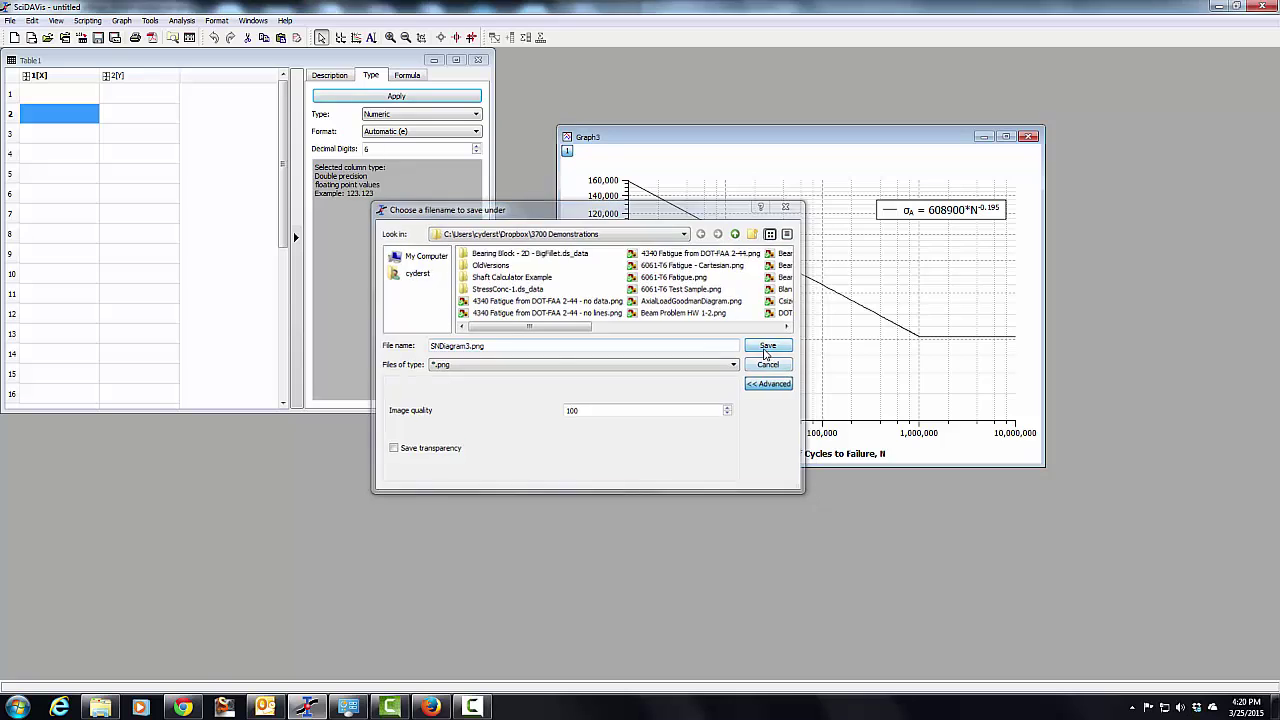